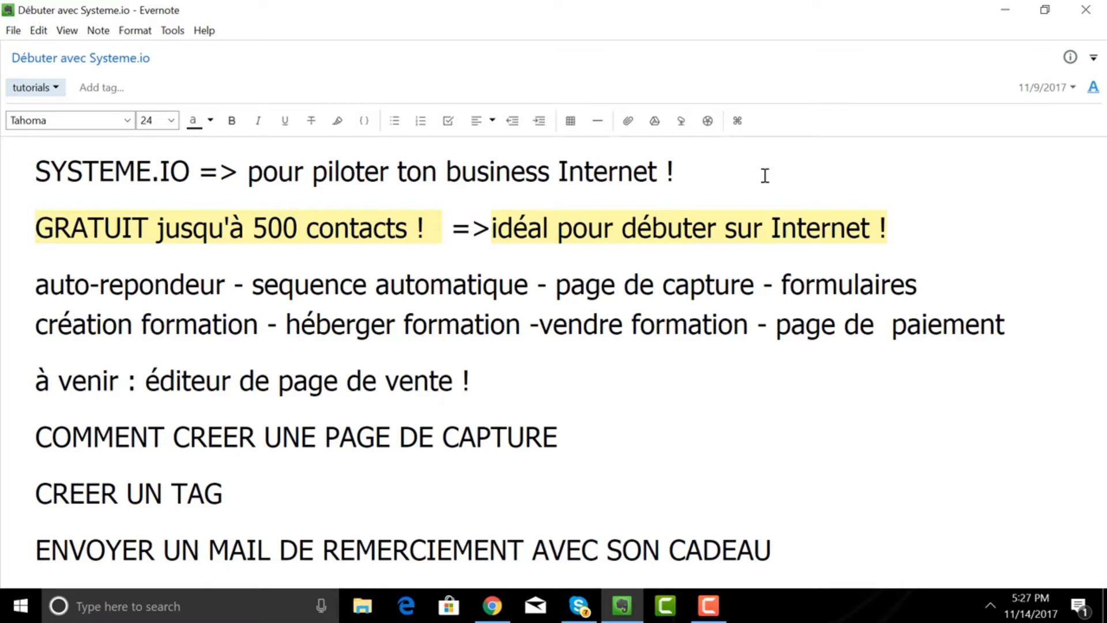
- After reviewing the Débuter avec Systeme.io note, bring Chrome to the front
{"action": "left_click", "coordinate": [493, 614]}
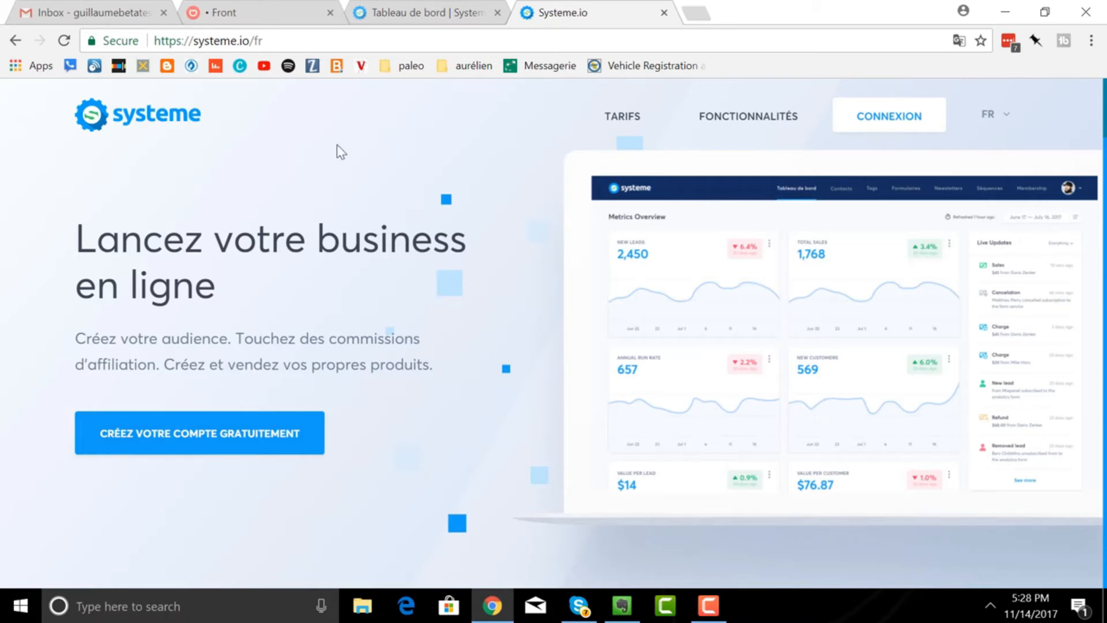
- Switch to the Tableau de bord tab and open the main Menu
{"action": "left_click", "coordinate": [396, 19]}
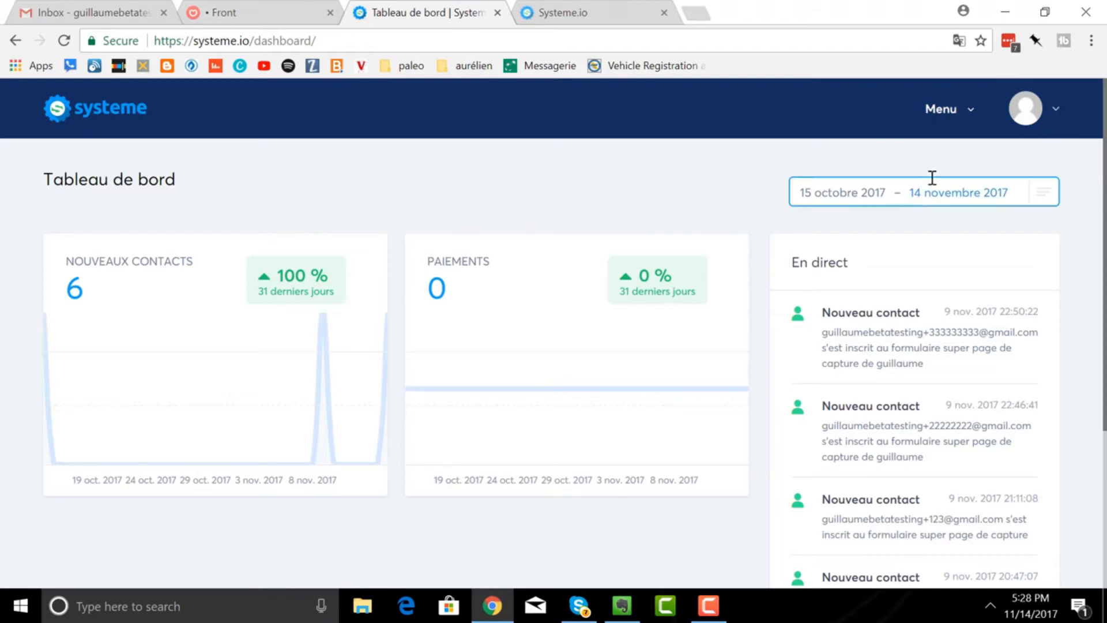
{"action": "left_click", "coordinate": [941, 121]}
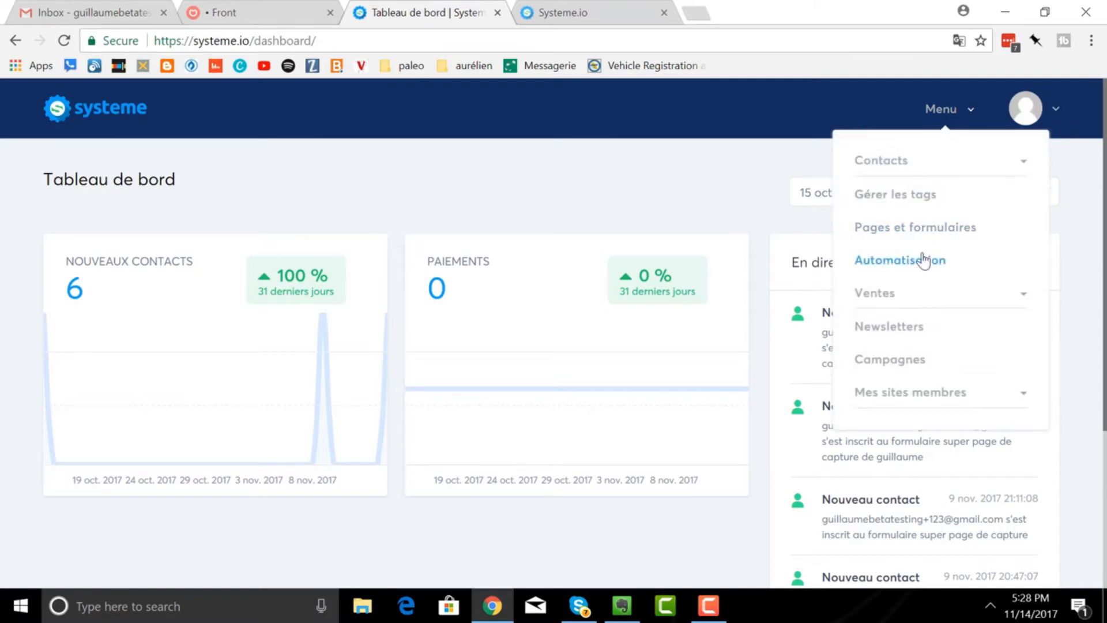
- Create a new capture page under Pages et formulaires using the Beach template
{"action": "left_click", "coordinate": [911, 229]}
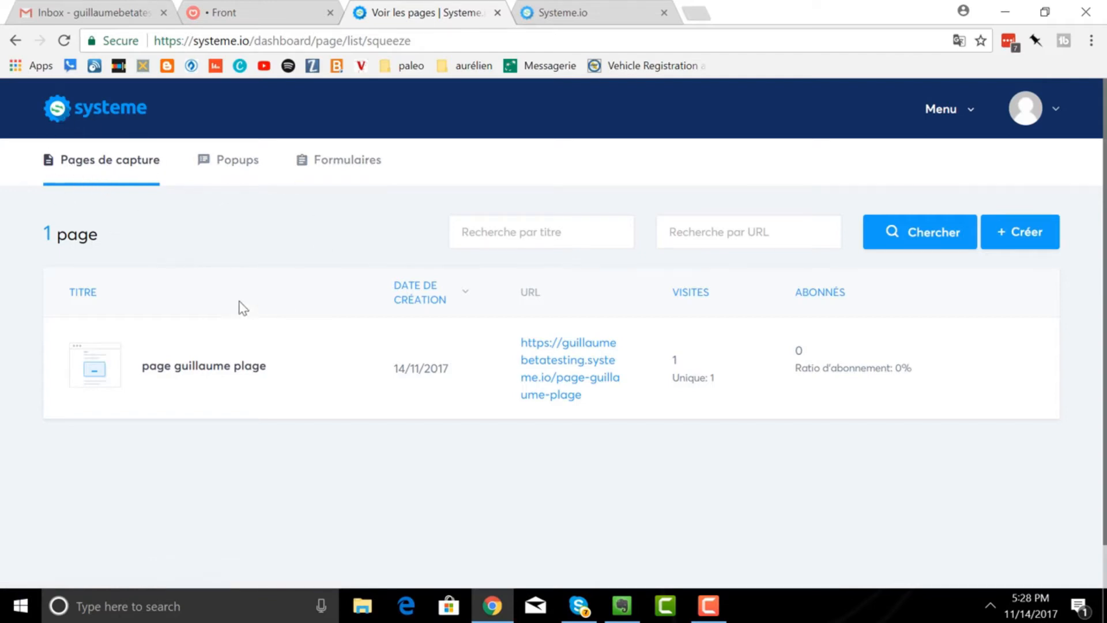
{"action": "mouse_move", "coordinate": [807, 365]}
{"action": "left_click", "coordinate": [1029, 251]}
{"action": "mouse_move", "coordinate": [613, 411]}
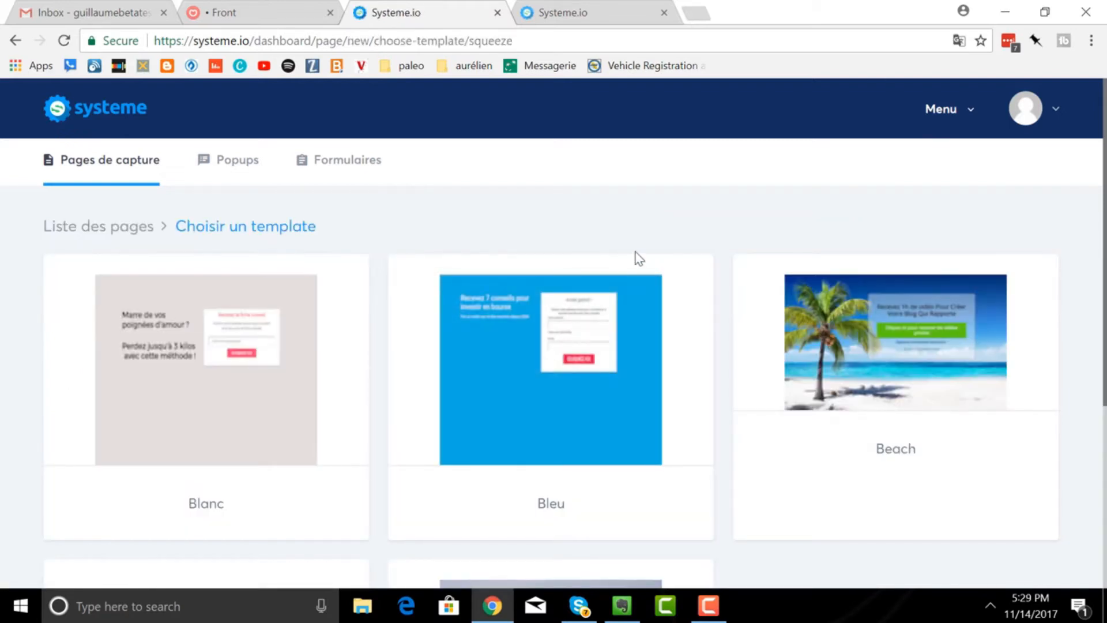
{"action": "scroll", "coordinate": [639, 258], "scroll_direction": "down", "scroll_amount": 5}
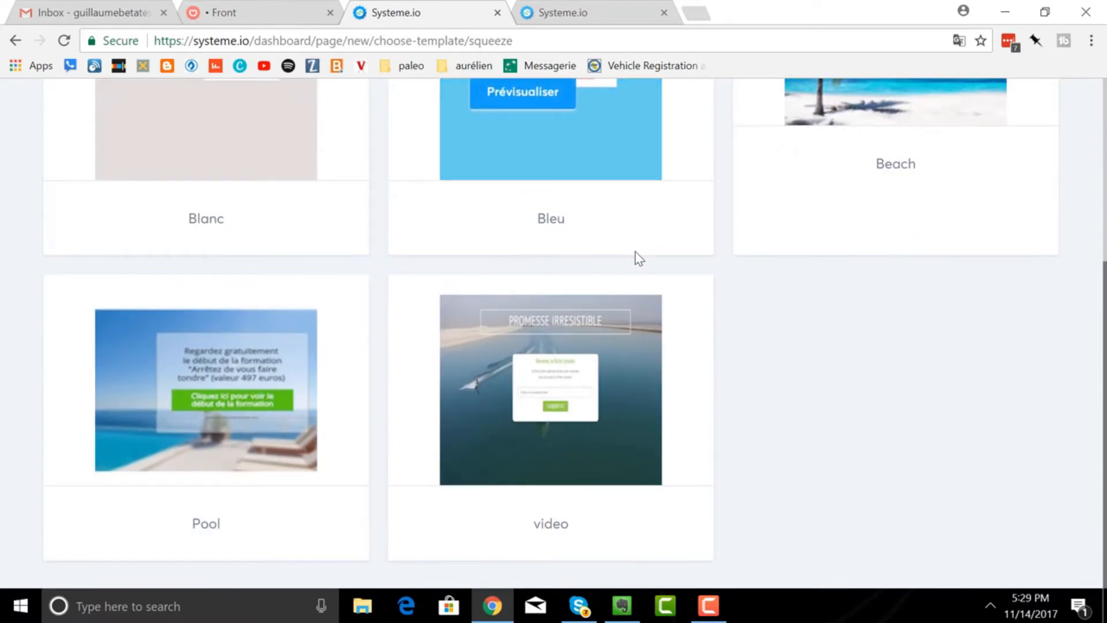
{"action": "scroll", "coordinate": [639, 258], "scroll_direction": "up", "scroll_amount": 5}
{"action": "mouse_move", "coordinate": [882, 454]}
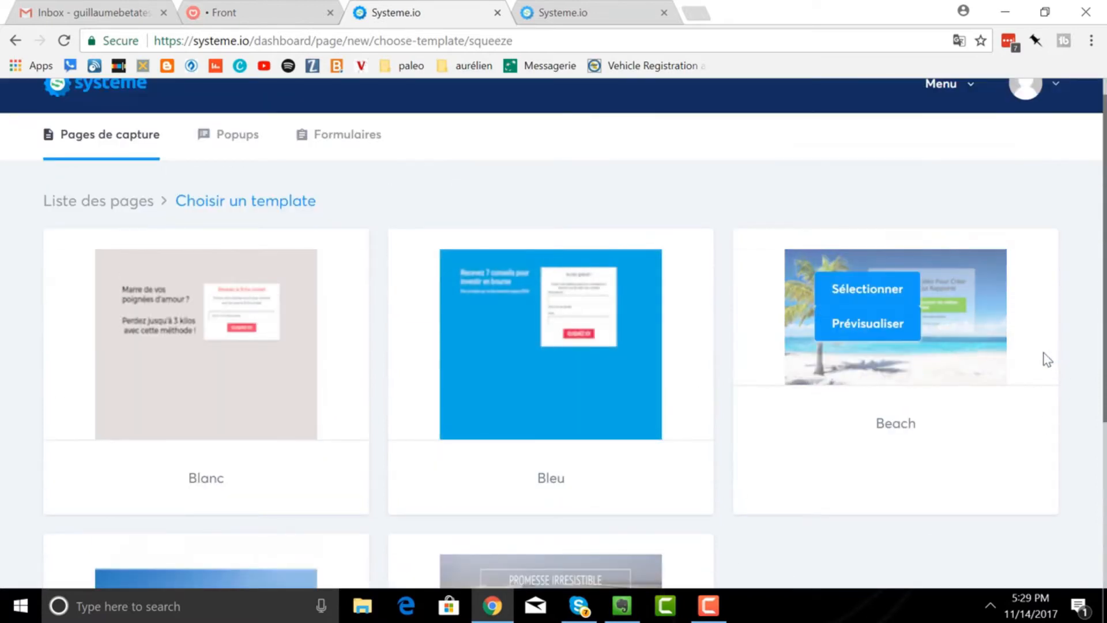
{"action": "left_click", "coordinate": [867, 289]}
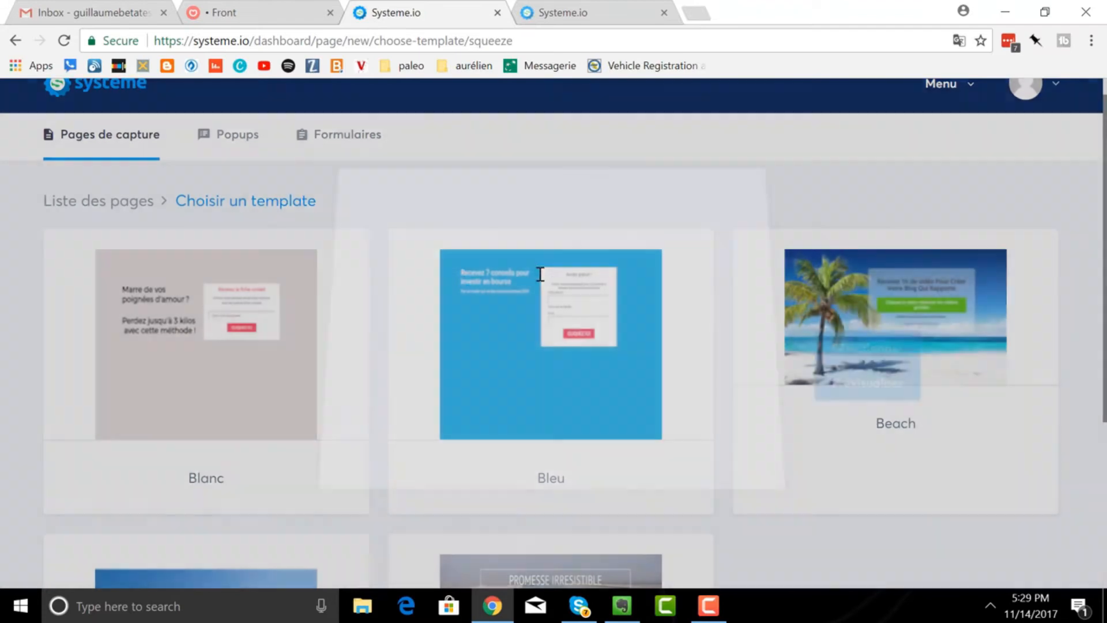
- Save the page titled 'la page de la plage' with path page-de-plage
{"action": "left_click", "coordinate": [484, 296]}
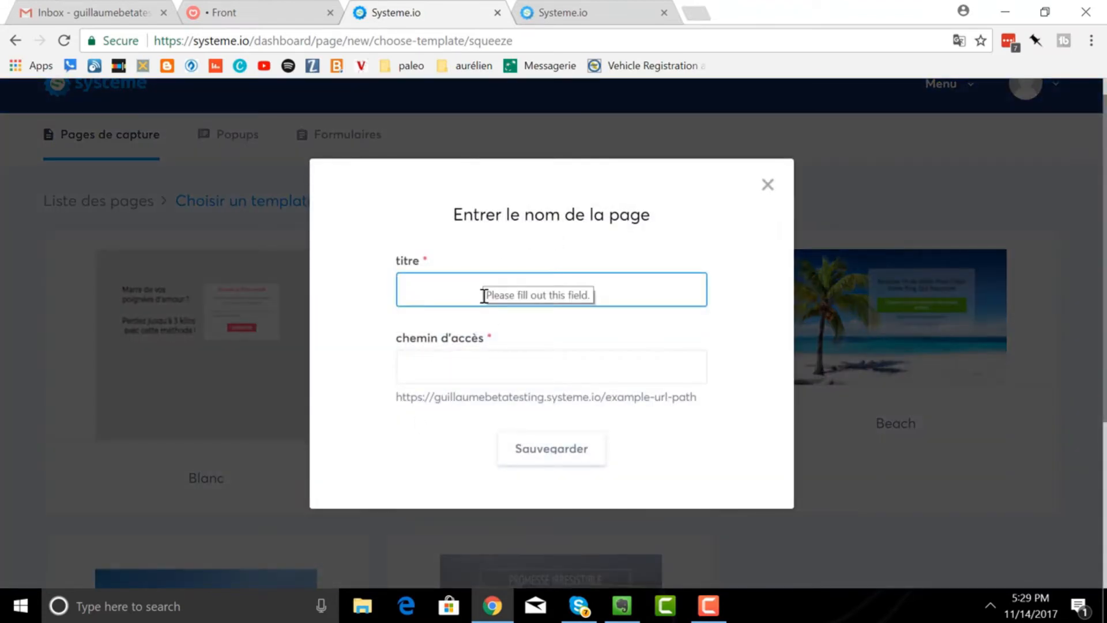
{"action": "type", "text": "supe"}
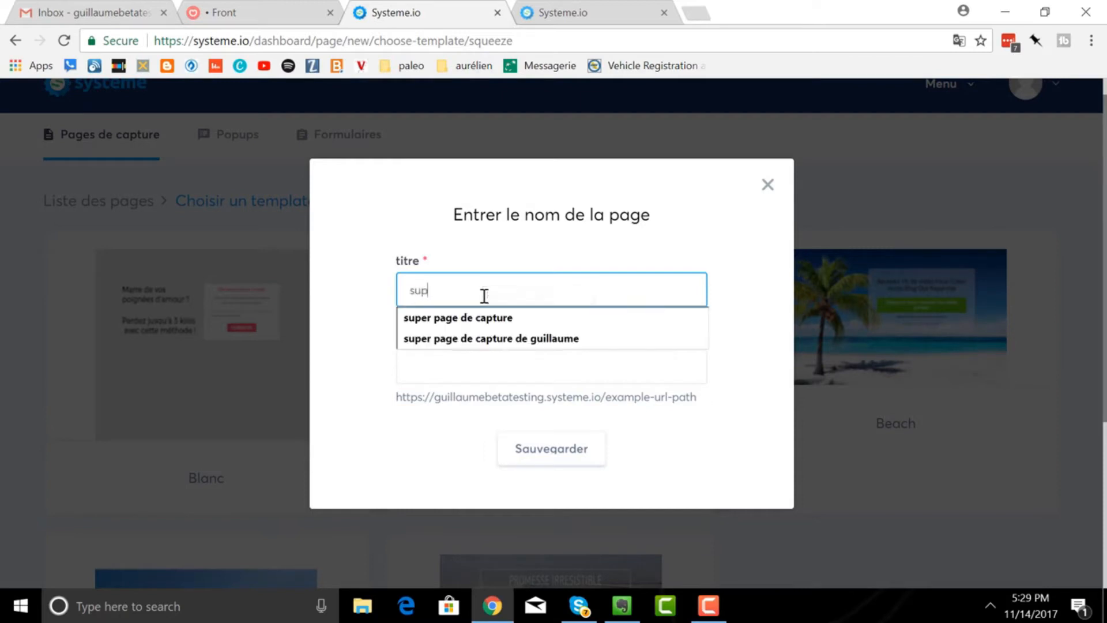
{"action": "key", "text": "BackSpace"}
{"action": "key", "text": "BackSpace"}
{"action": "key", "text": "BackSpace"}
{"action": "key", "text": "BackSpace"}
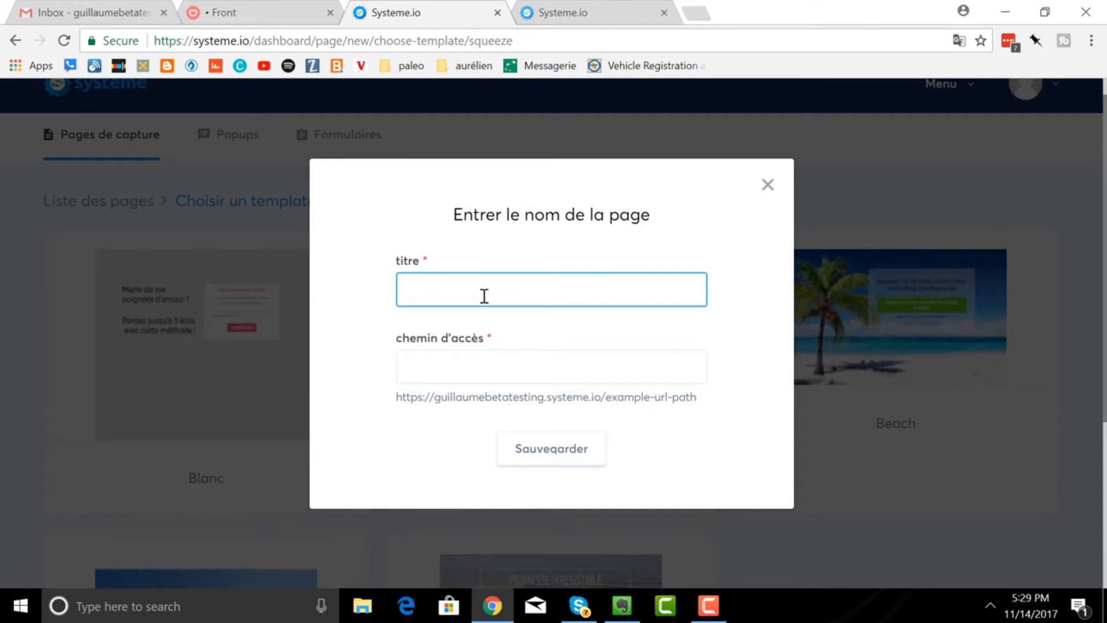
{"action": "type", "text": "la page de la p"}
{"action": "type", "text": "plage"}
{"action": "left_click", "coordinate": [515, 376]}
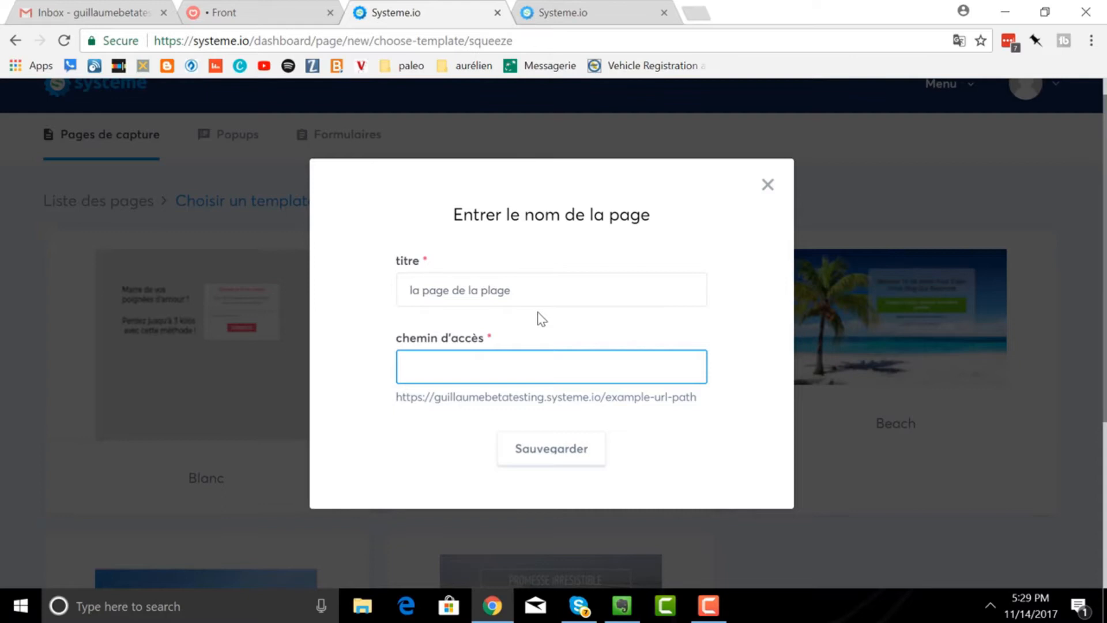
{"action": "type", "text": "page-de"}
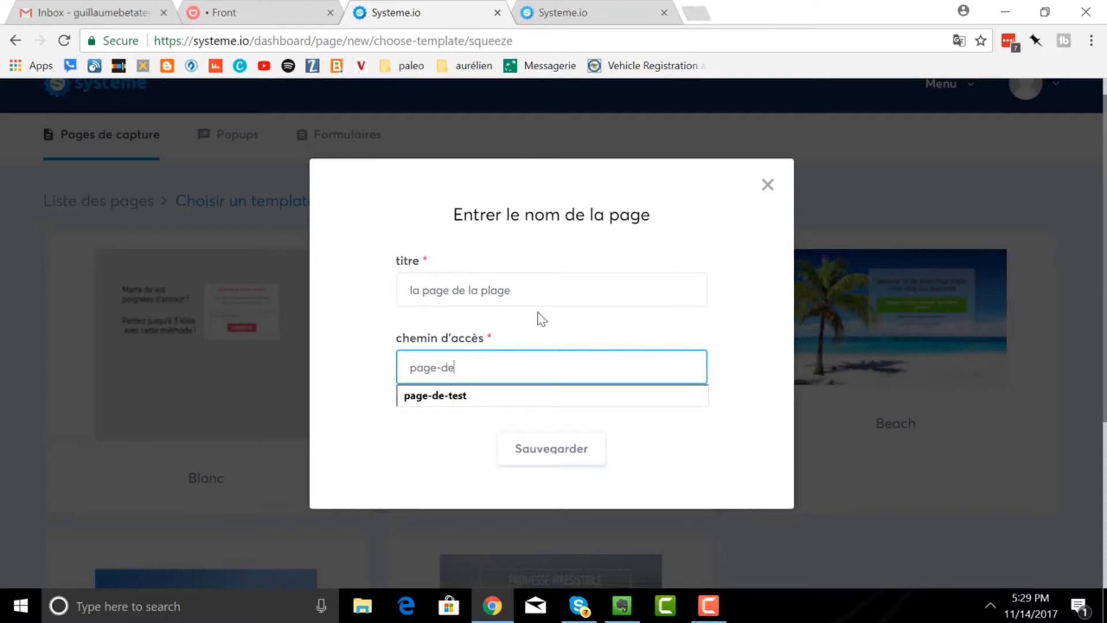
{"action": "type", "text": "-plage"}
{"action": "left_click", "coordinate": [537, 454]}
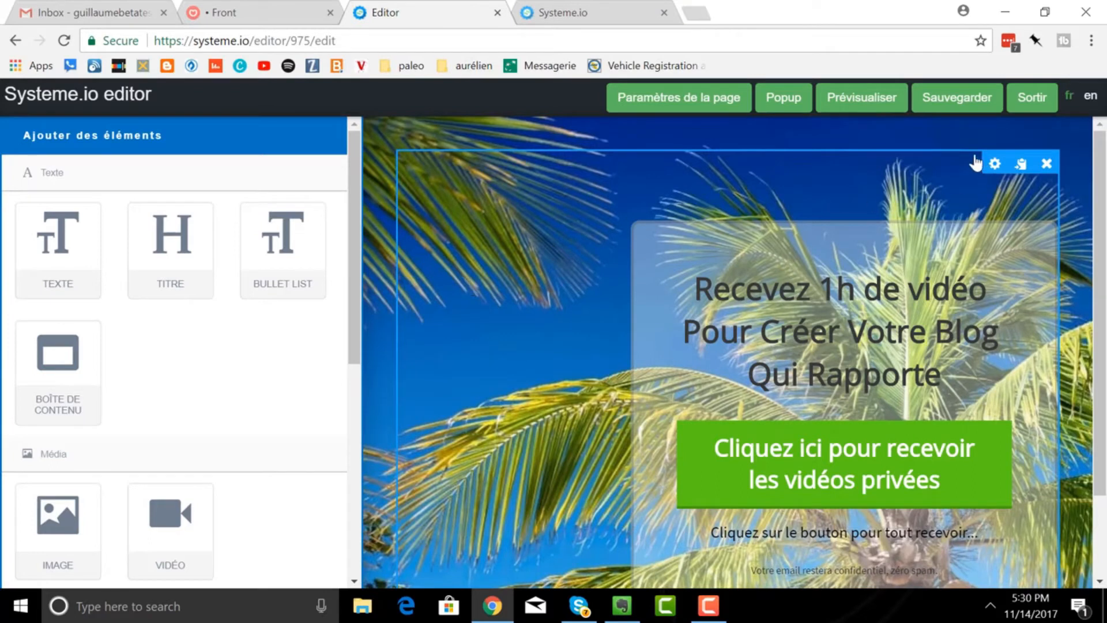
{"action": "left_click", "coordinate": [867, 114]}
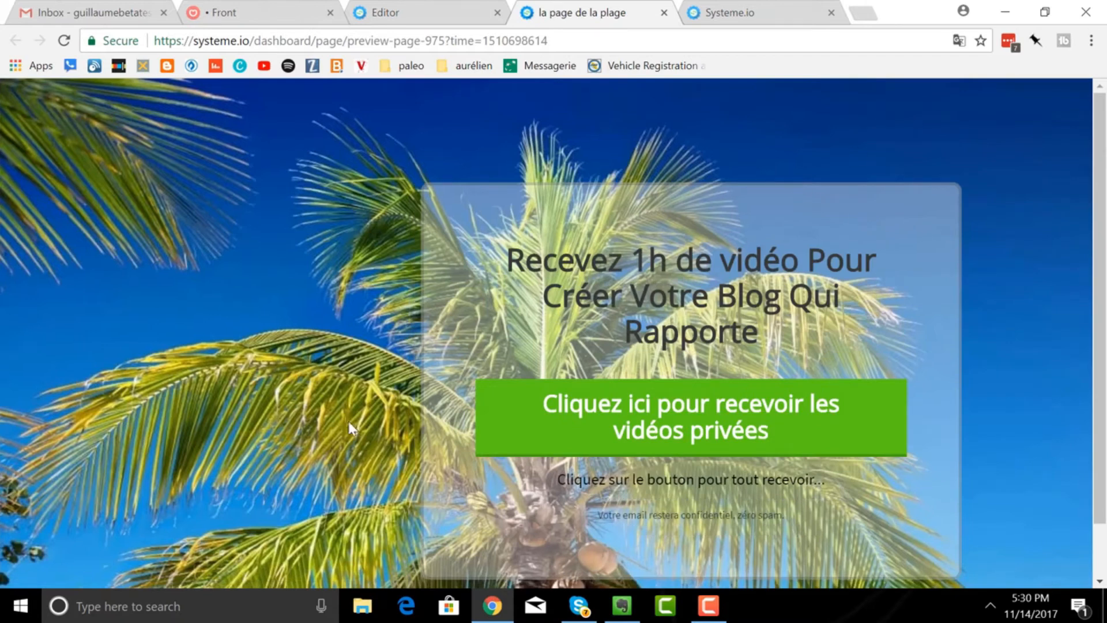
{"action": "left_click", "coordinate": [664, 12]}
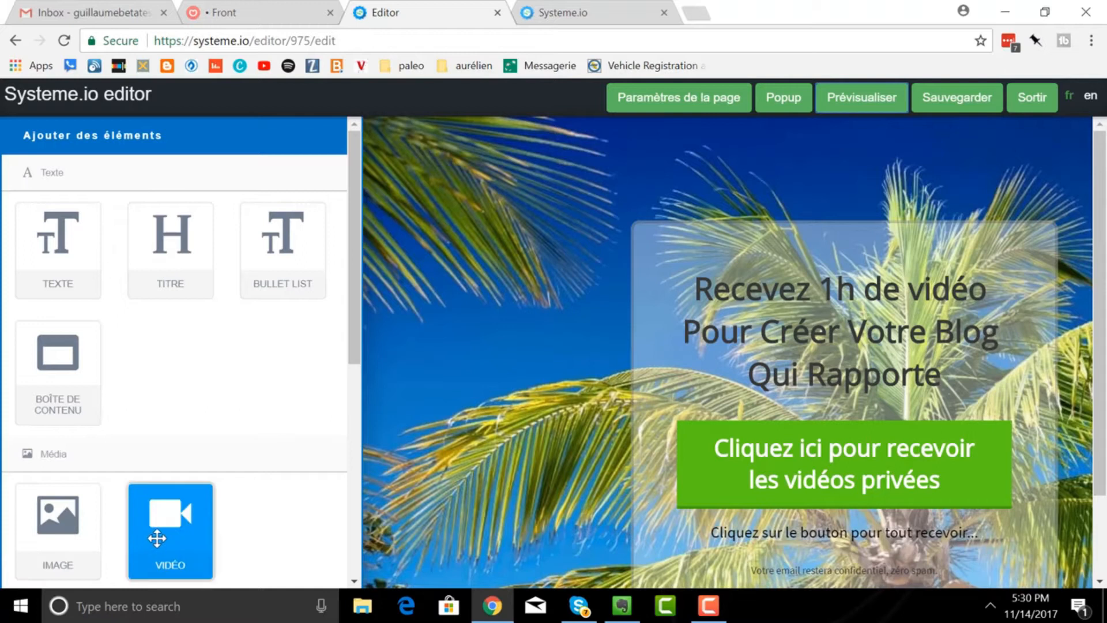
- Drag a Bouton element from the Formulaire section onto the top of the page
{"action": "scroll", "coordinate": [157, 538], "scroll_direction": "down", "scroll_amount": 5}
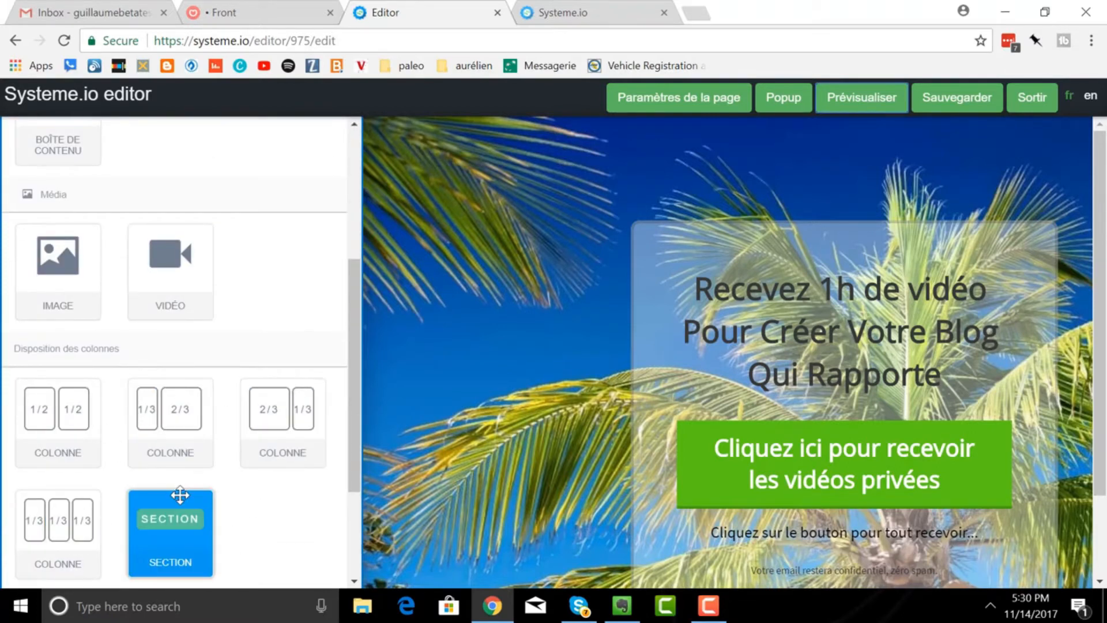
{"action": "scroll", "coordinate": [196, 461], "scroll_direction": "down", "scroll_amount": 2}
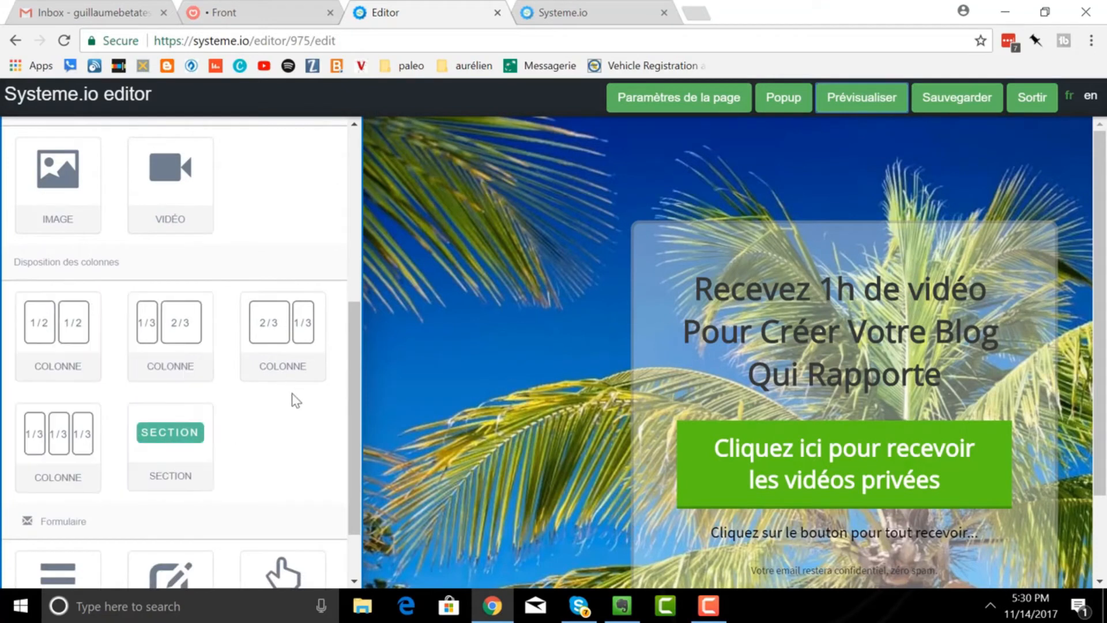
{"action": "scroll", "coordinate": [280, 425], "scroll_direction": "down", "scroll_amount": 1}
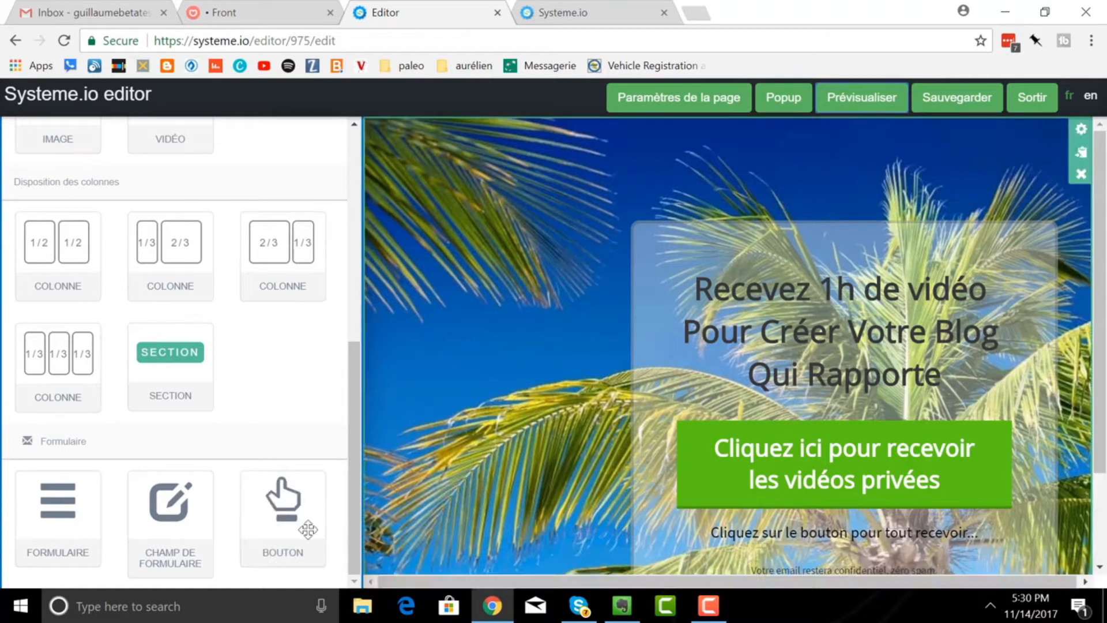
{"action": "left_click_drag", "start_coordinate": [284, 526], "coordinate": [474, 212]}
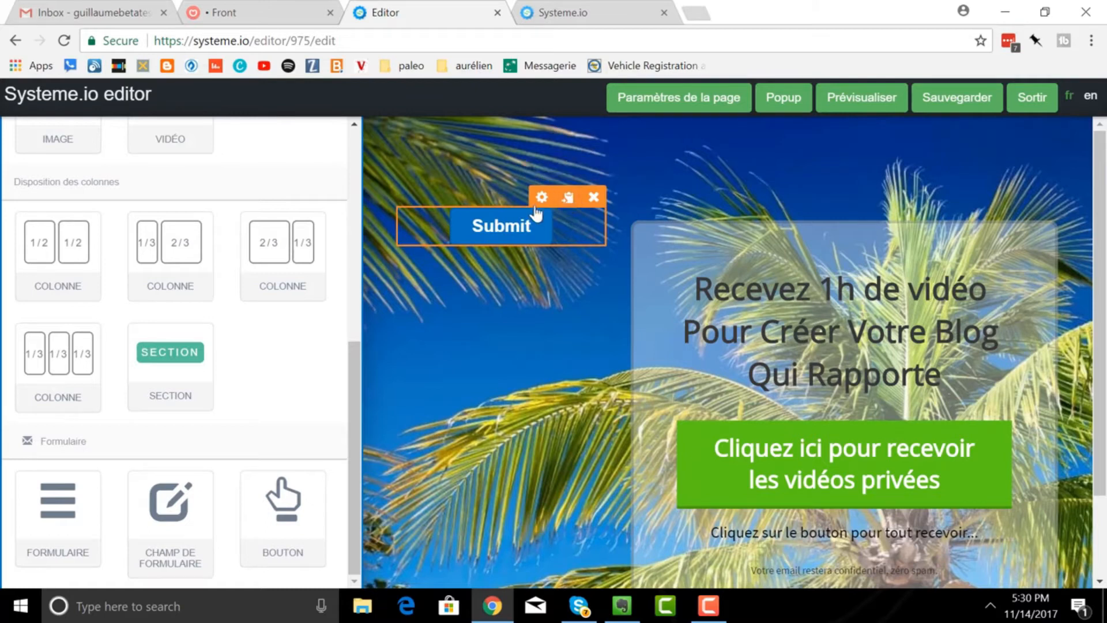
{"action": "left_click", "coordinate": [568, 198]}
{"action": "left_click", "coordinate": [568, 199]}
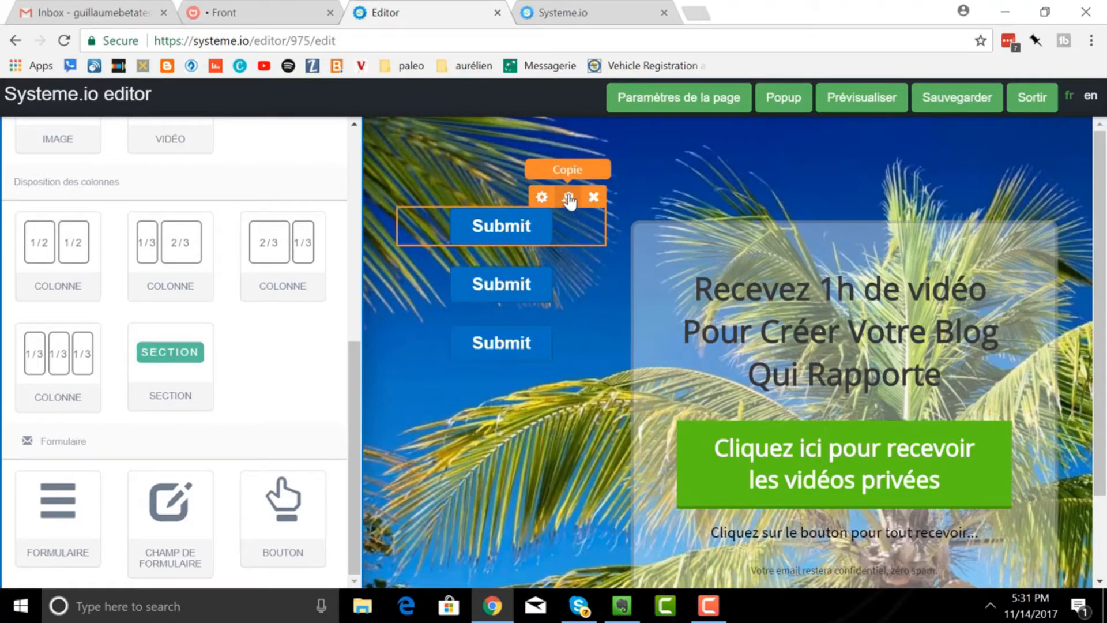
{"action": "left_click", "coordinate": [568, 199]}
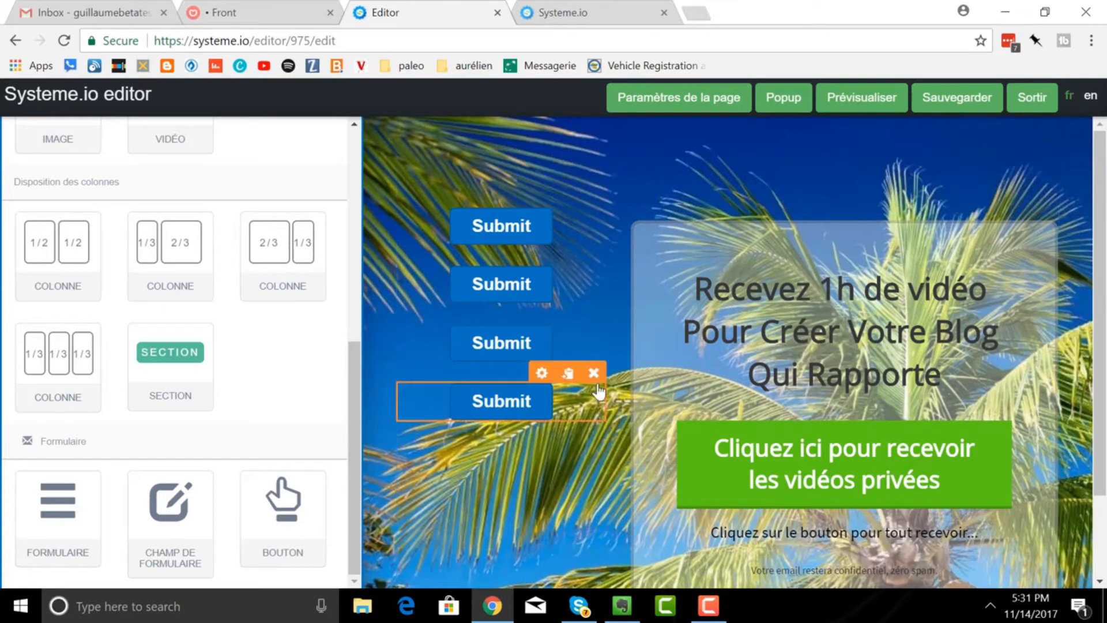
{"action": "left_click", "coordinate": [594, 373]}
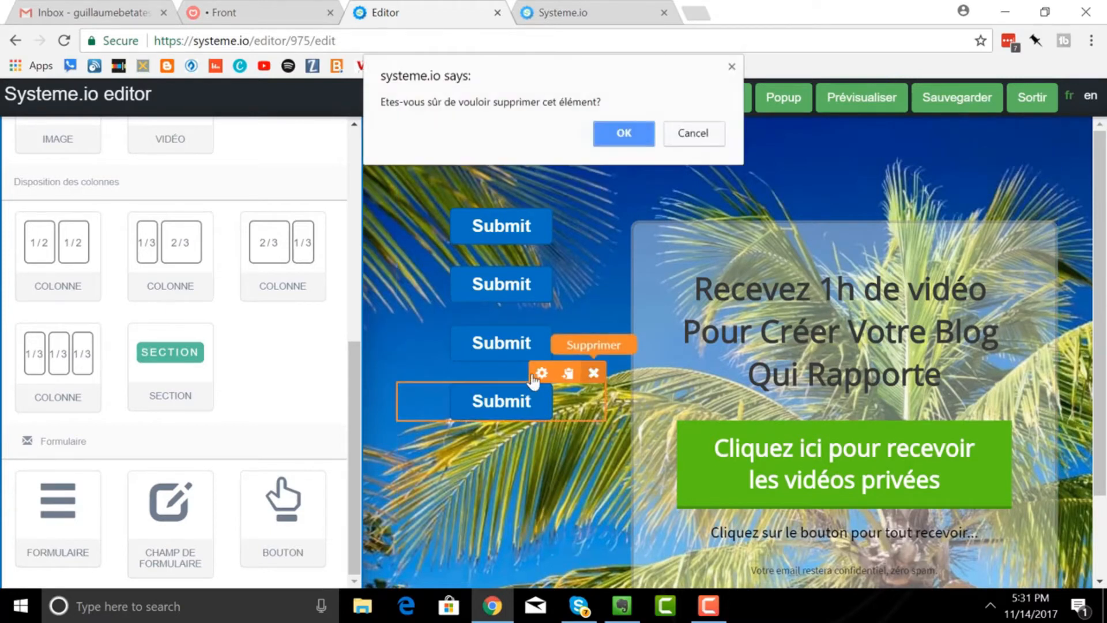
{"action": "left_click", "coordinate": [617, 132]}
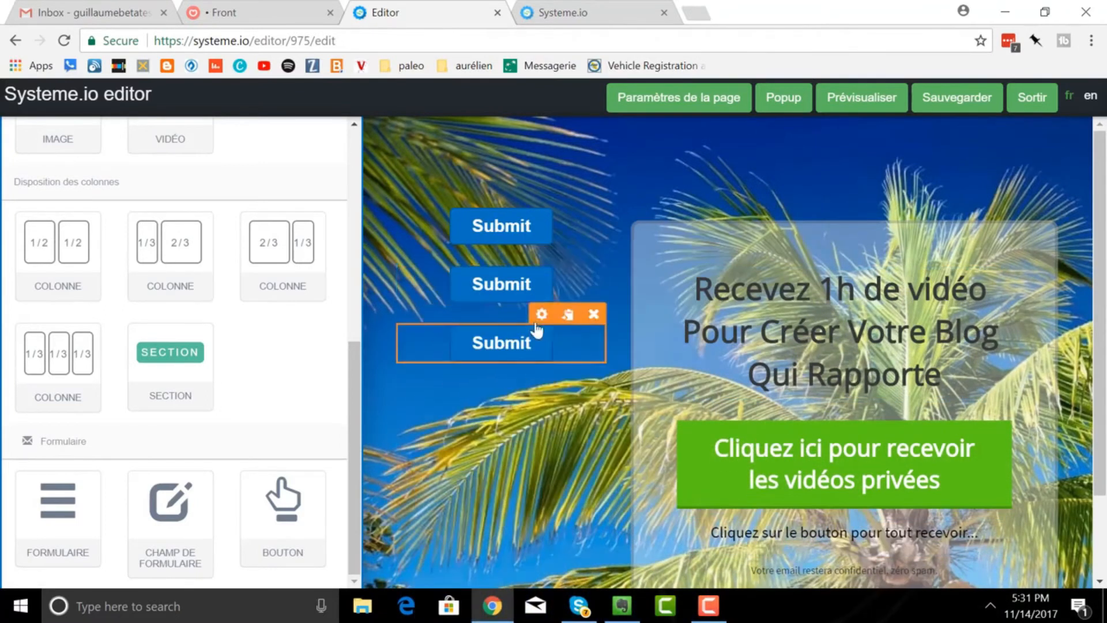
{"action": "left_click", "coordinate": [594, 314]}
{"action": "left_click", "coordinate": [612, 144]}
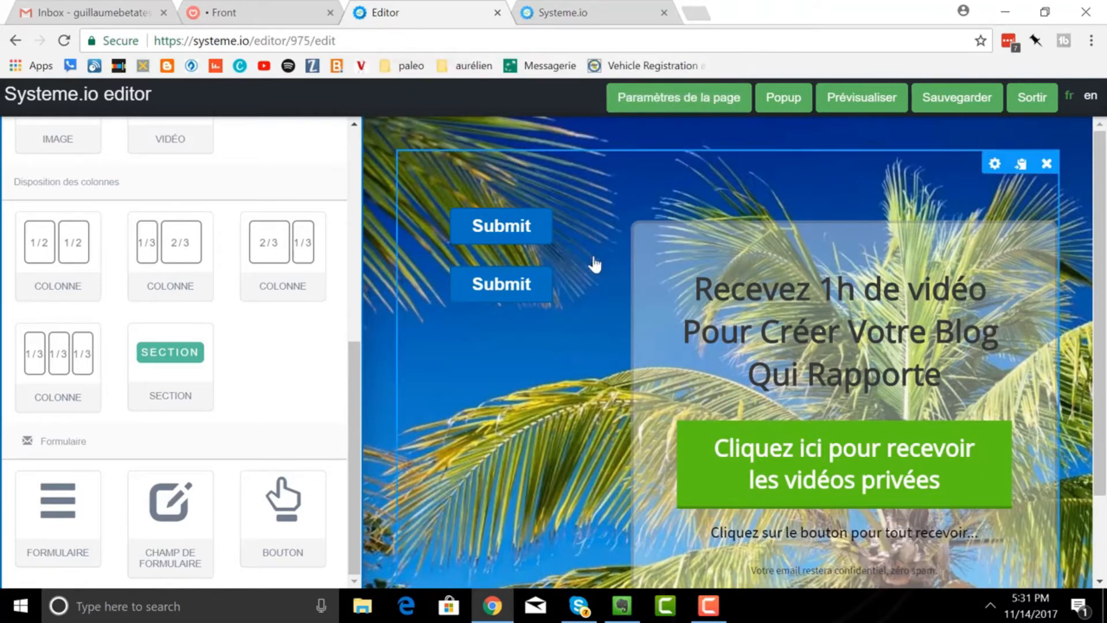
{"action": "left_click", "coordinate": [594, 257]}
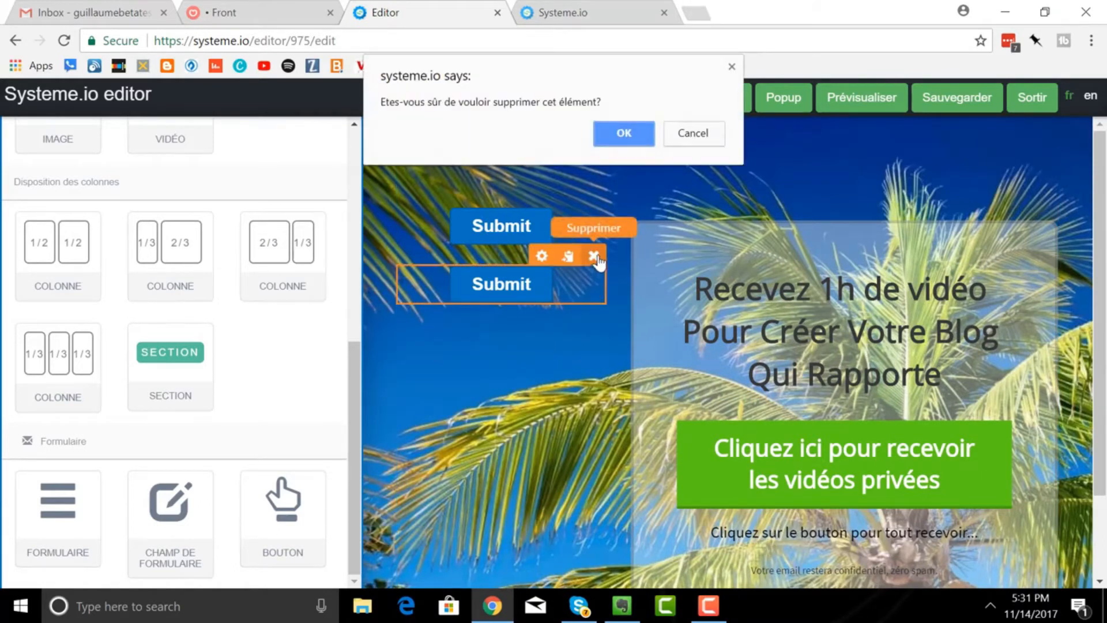
{"action": "left_click", "coordinate": [634, 134]}
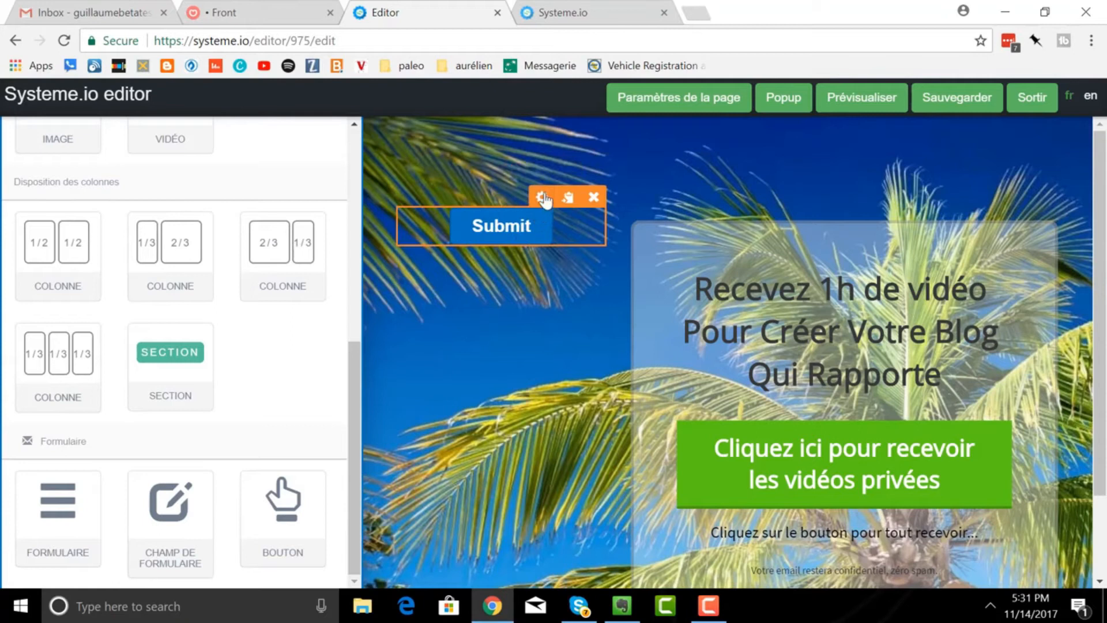
- Replace the button's 'Submit' text with 'Cliquez ici pour obtenir mon ebook gratuit !'
{"action": "left_click", "coordinate": [542, 198]}
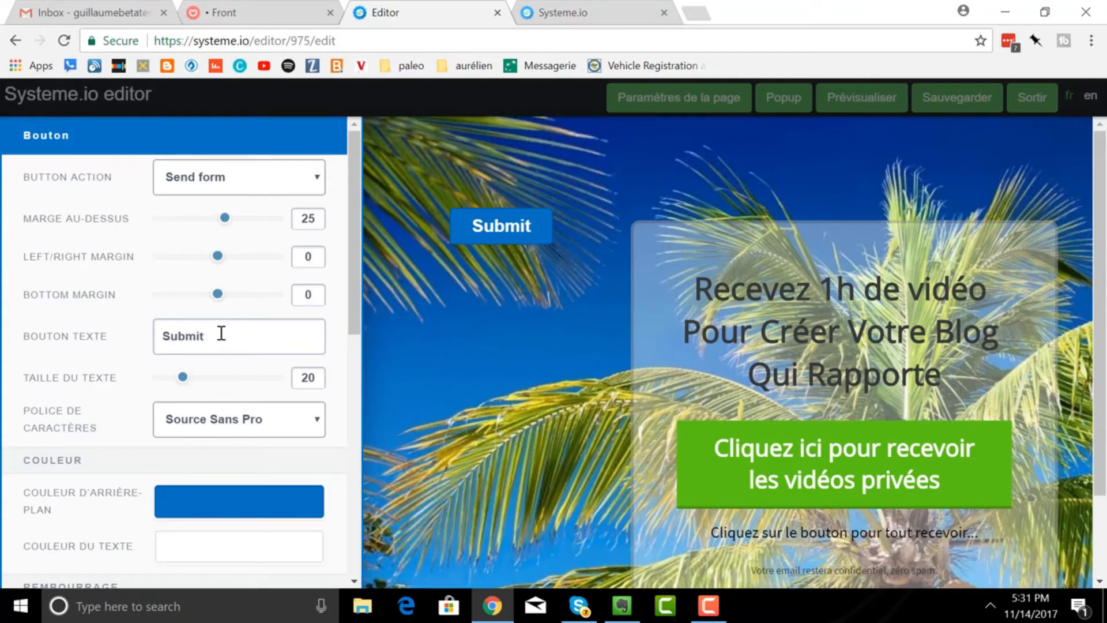
{"action": "left_click_drag", "start_coordinate": [220, 333], "coordinate": [128, 329]}
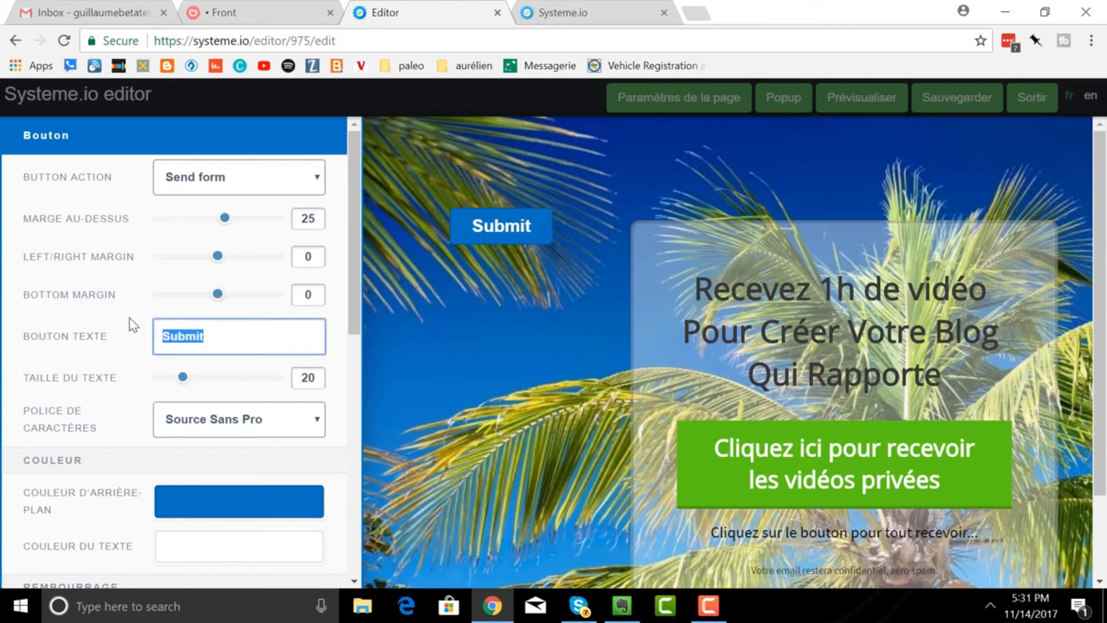
{"action": "type", "text": "Cliquez "}
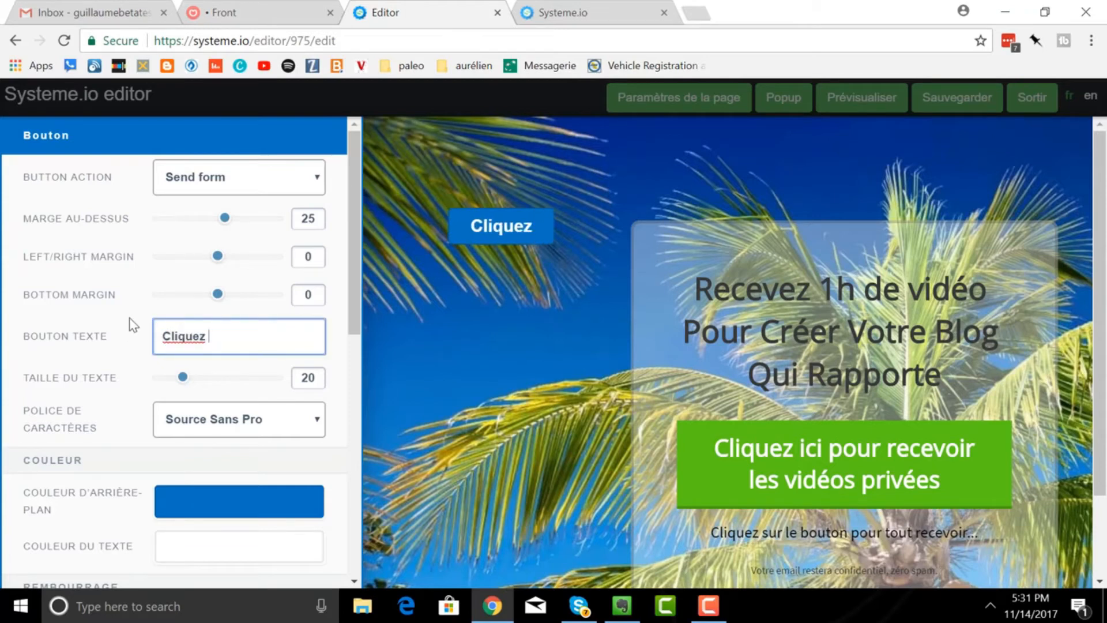
{"action": "type", "text": "ici pour "}
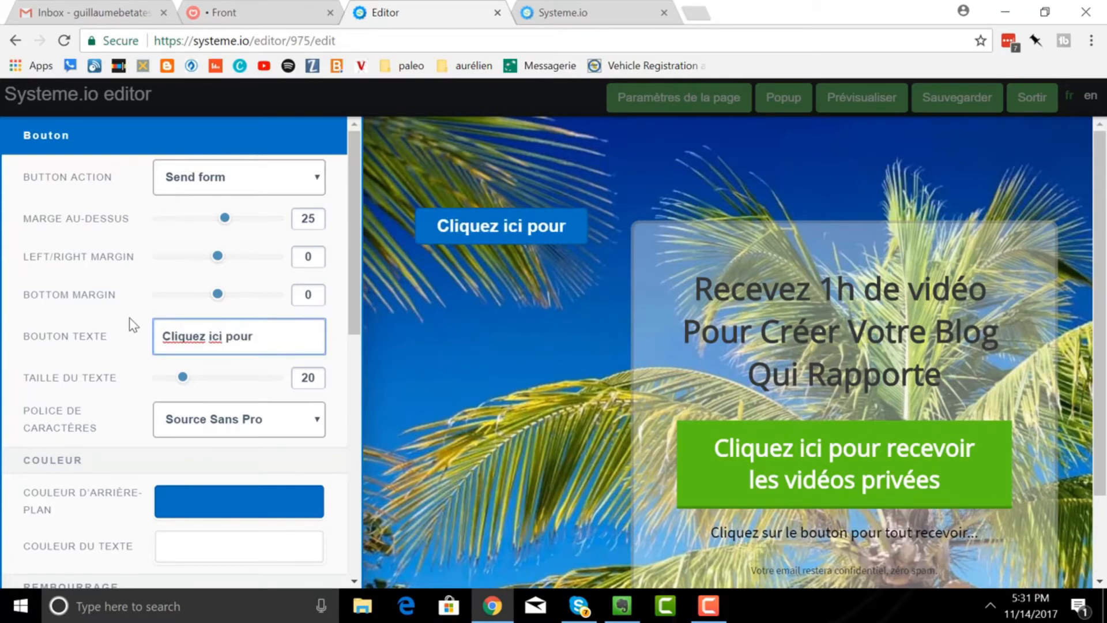
{"action": "type", "text": "obtenir mon ebook gratuit !"}
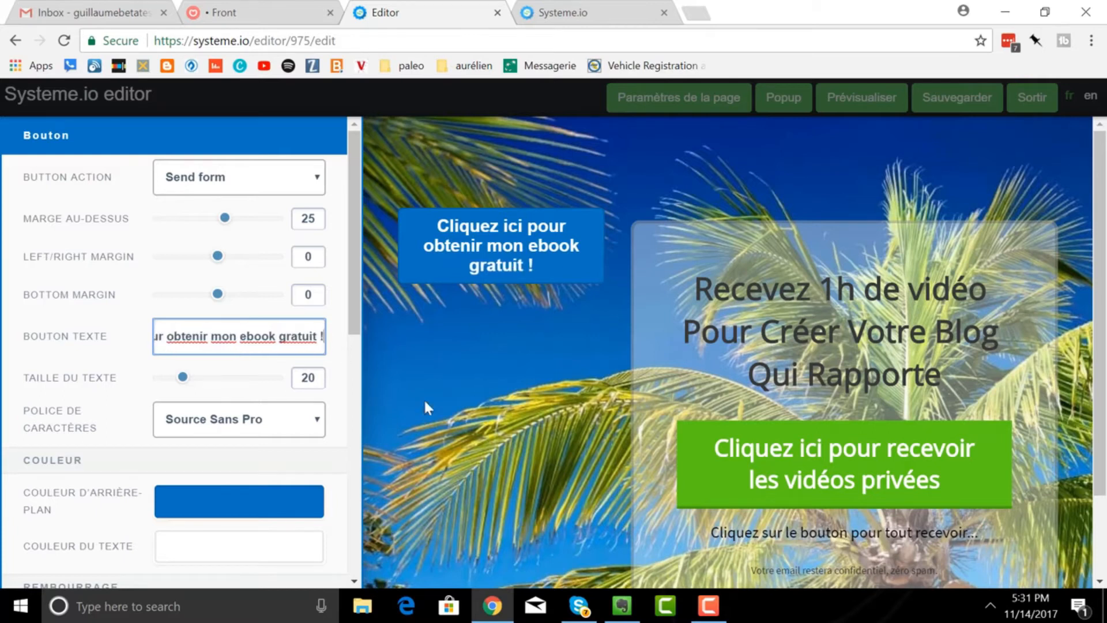
{"action": "left_click", "coordinate": [424, 402]}
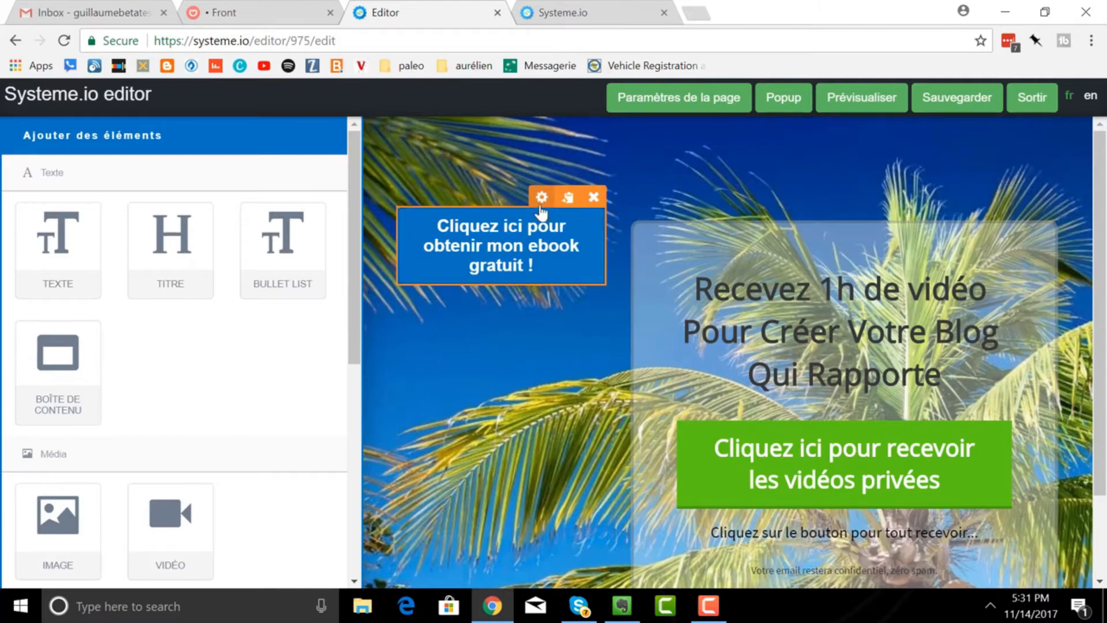
{"action": "left_click", "coordinate": [540, 202]}
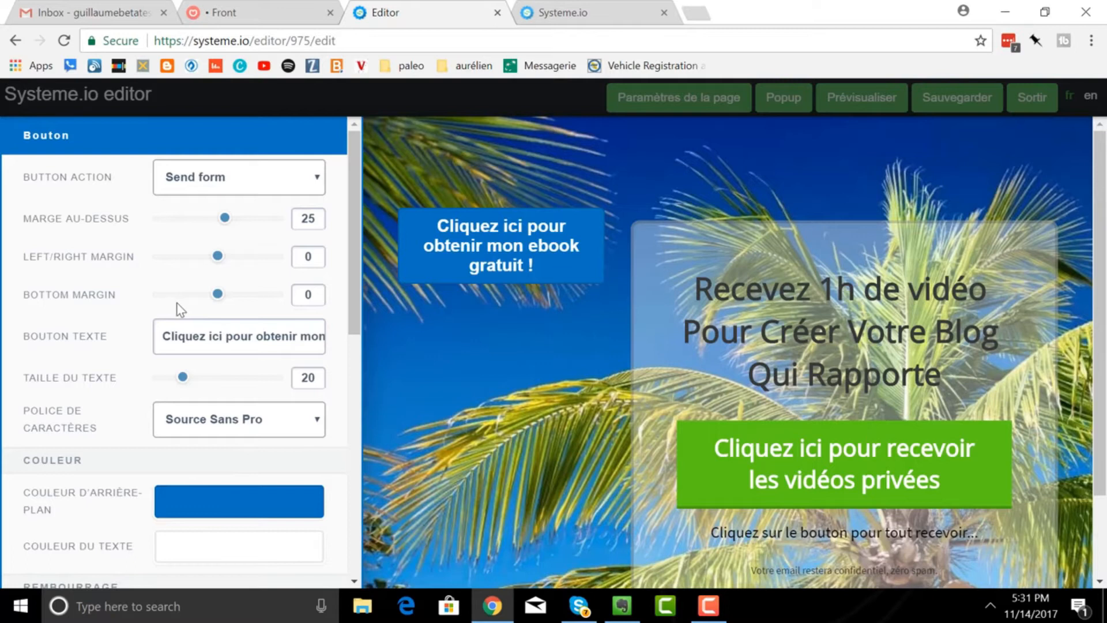
{"action": "scroll", "coordinate": [177, 302], "scroll_direction": "down", "scroll_amount": 5}
{"action": "scroll", "coordinate": [176, 305], "scroll_direction": "up", "scroll_amount": 3}
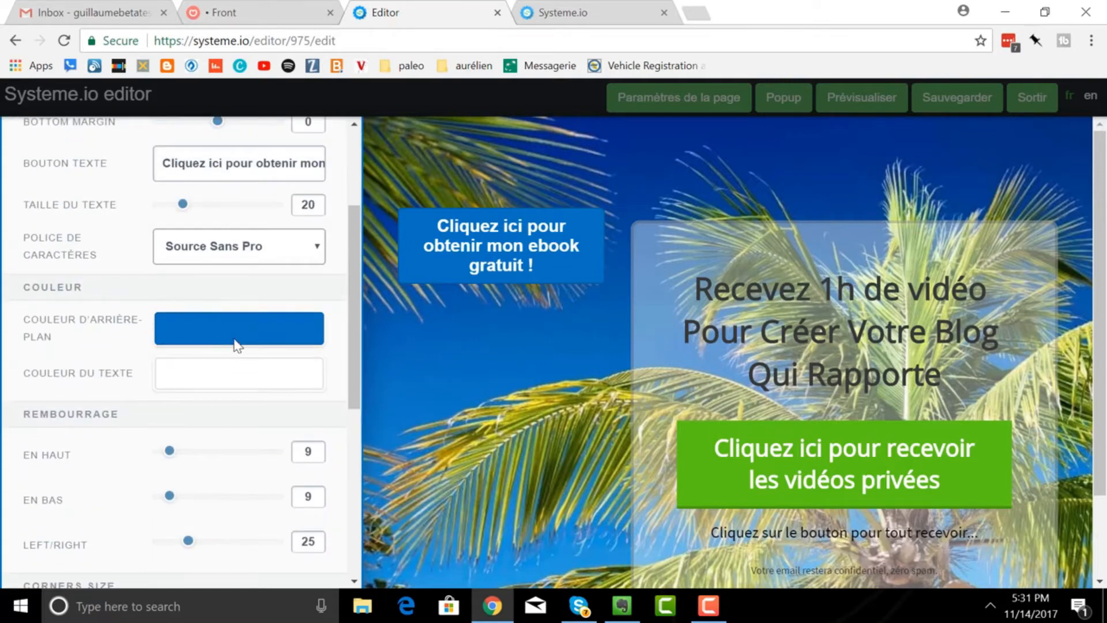
- Set the button's background colour to red C70101
{"action": "left_click", "coordinate": [229, 339]}
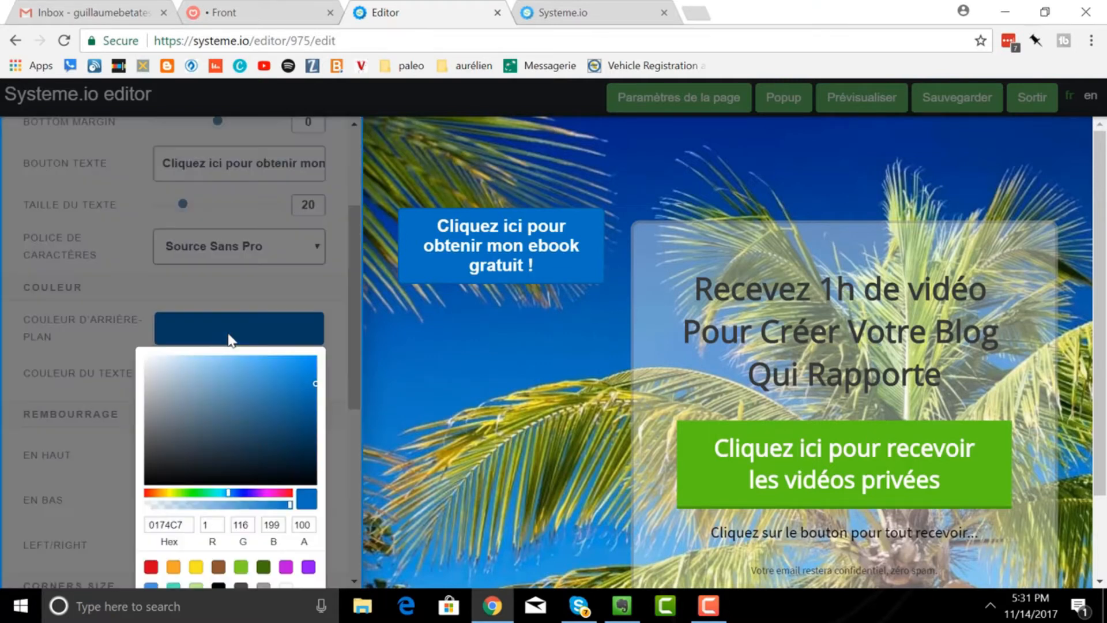
{"action": "left_click", "coordinate": [147, 495]}
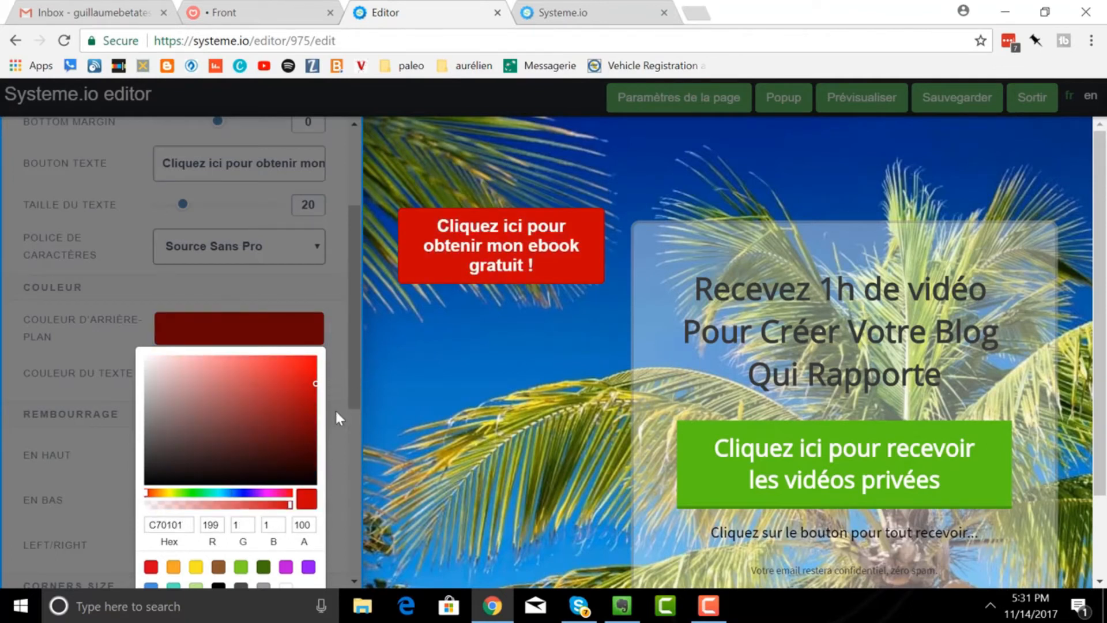
{"action": "left_click", "coordinate": [332, 371]}
- Increase the button's Rembourrage padding to about 60, 63 and 48
{"action": "scroll", "coordinate": [227, 456], "scroll_direction": "down", "scroll_amount": 2}
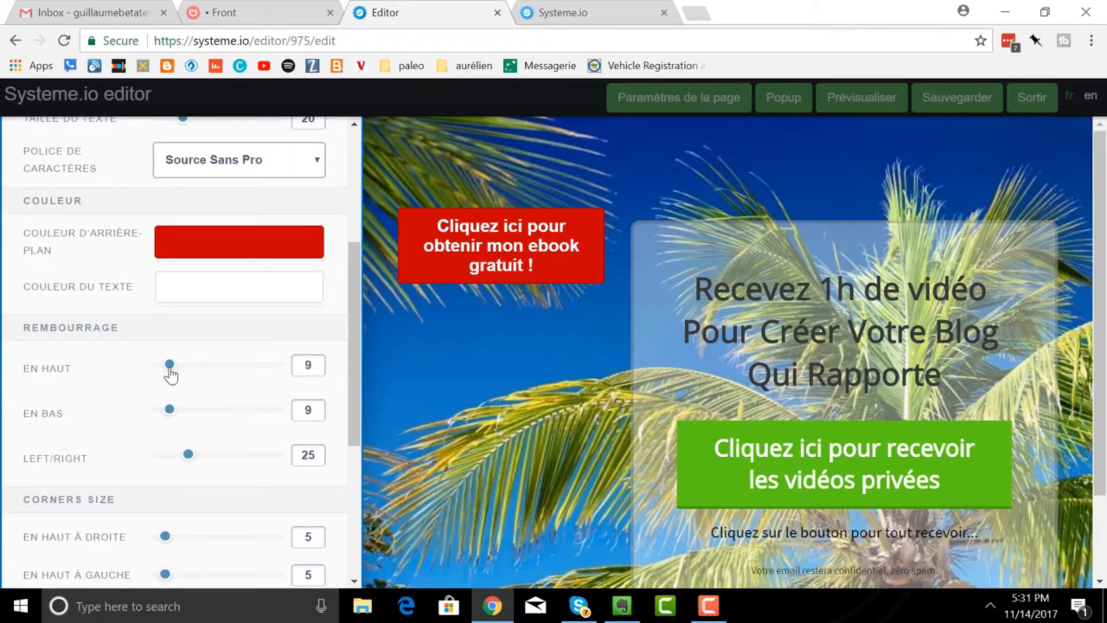
{"action": "left_click_drag", "start_coordinate": [192, 373], "coordinate": [231, 372]}
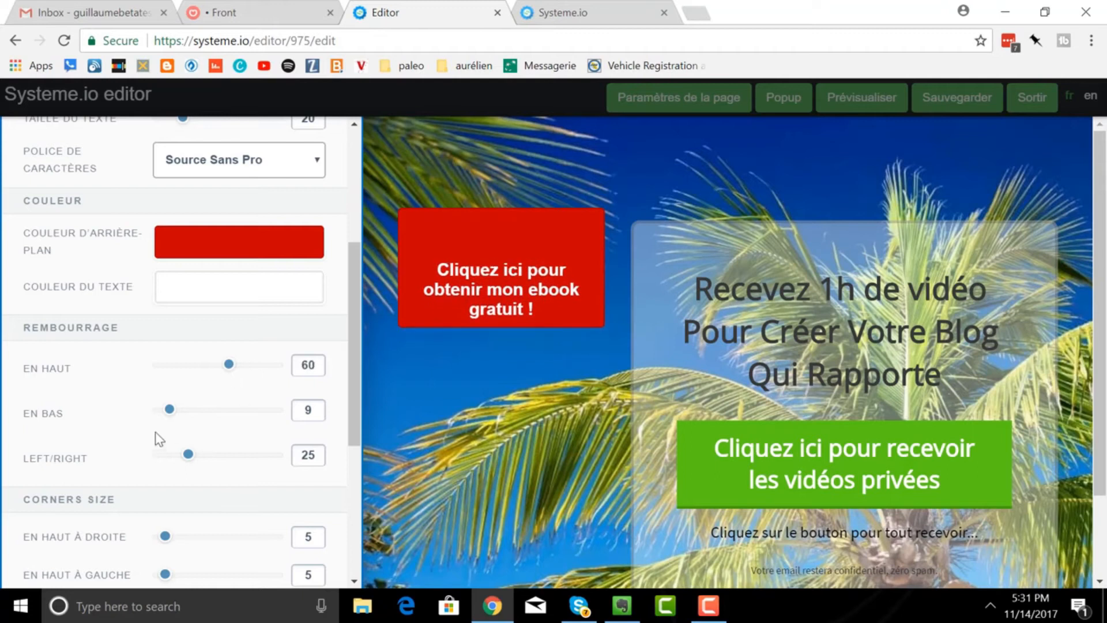
{"action": "left_click_drag", "start_coordinate": [169, 412], "coordinate": [236, 414]}
{"action": "left_click_drag", "start_coordinate": [190, 464], "coordinate": [216, 464]}
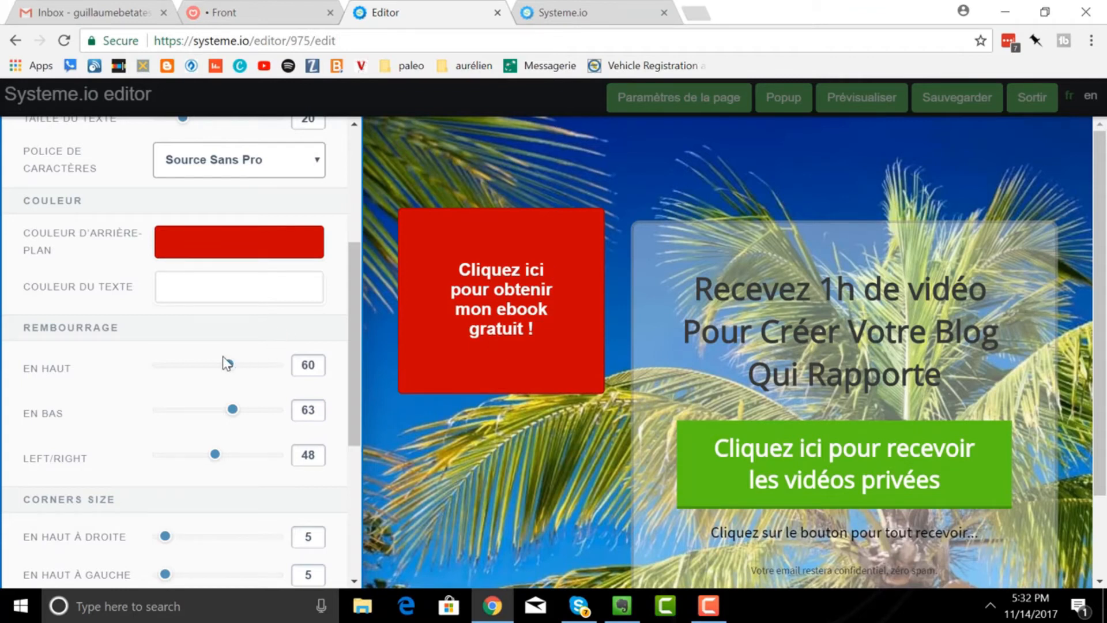
- Round all four corners of the red box to radii 49, 68, 75 and 72
{"action": "scroll", "coordinate": [226, 363], "scroll_direction": "down", "scroll_amount": 5}
{"action": "scroll", "coordinate": [224, 363], "scroll_direction": "down", "scroll_amount": 1}
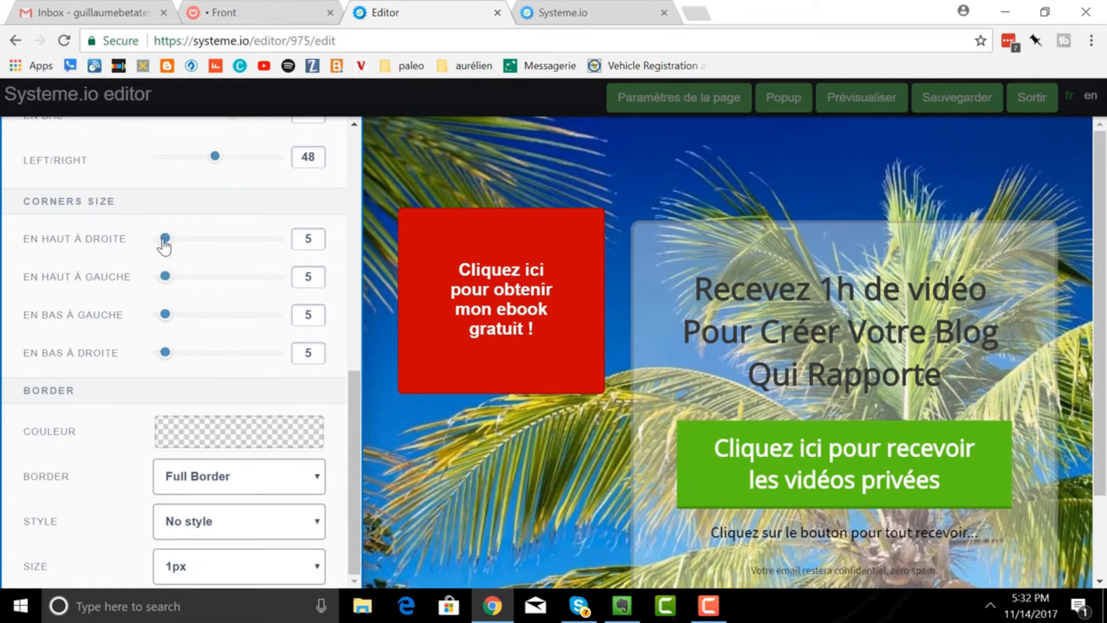
{"action": "left_click_drag", "start_coordinate": [171, 245], "coordinate": [216, 241]}
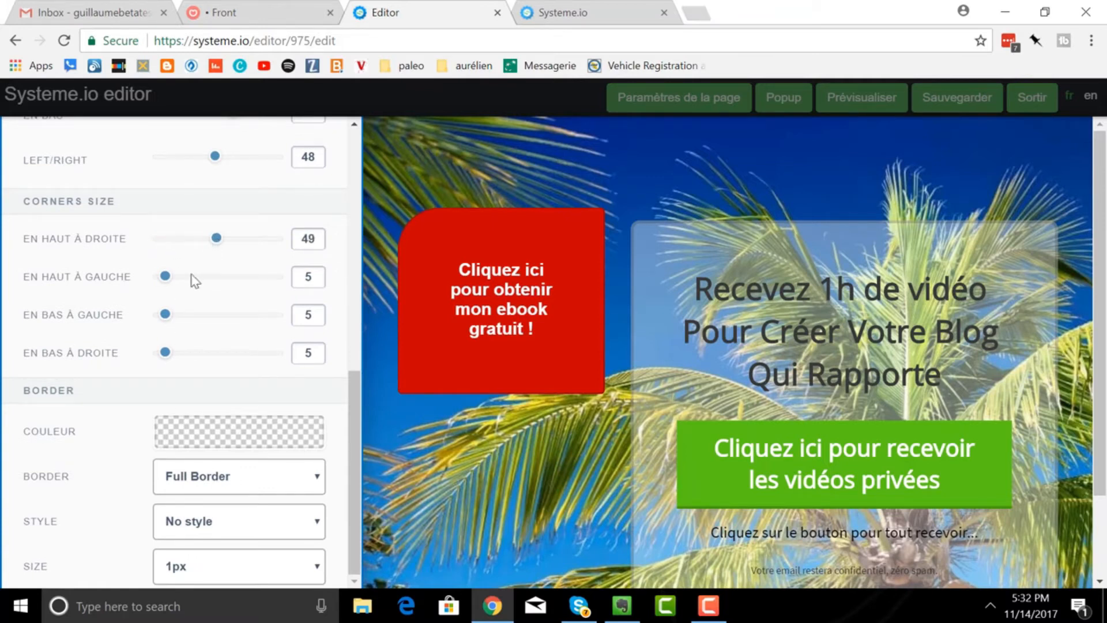
{"action": "left_click_drag", "start_coordinate": [166, 316], "coordinate": [249, 317]}
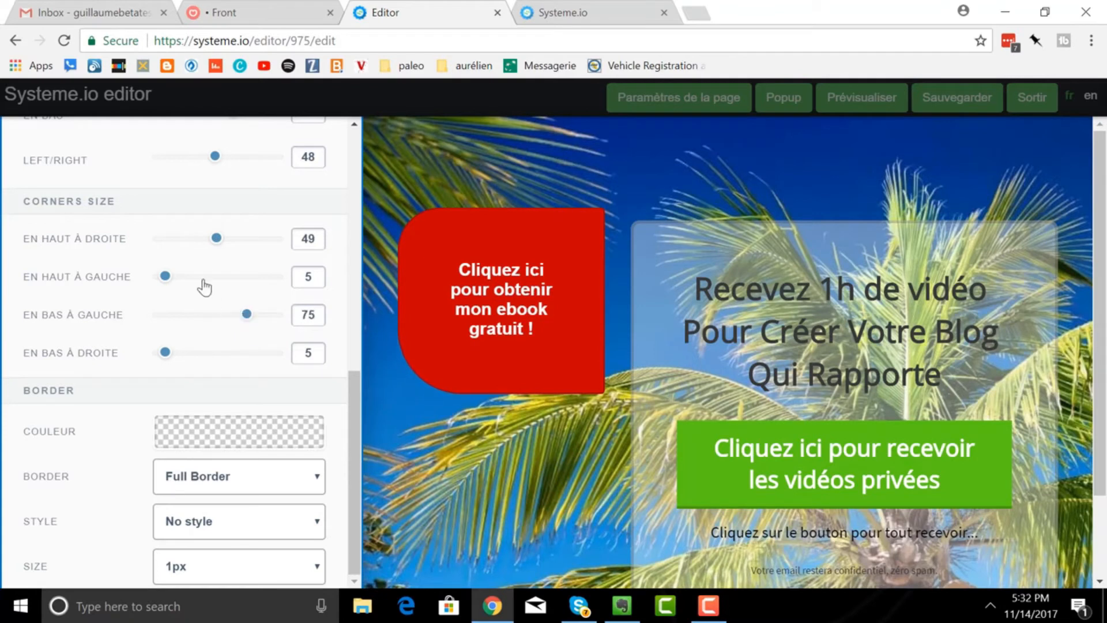
{"action": "left_click_drag", "start_coordinate": [166, 276], "coordinate": [239, 277]}
{"action": "left_click_drag", "start_coordinate": [165, 352], "coordinate": [244, 354]}
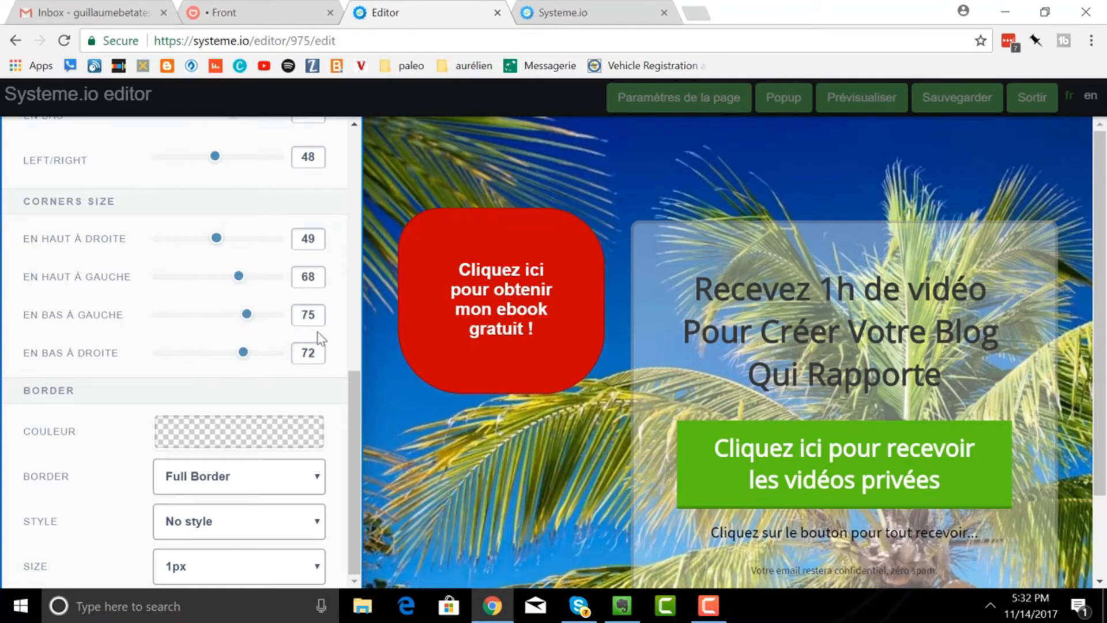
{"action": "left_click", "coordinate": [559, 209]}
- Delete the red rounded box and clear the existing headline text
{"action": "left_click", "coordinate": [593, 196]}
{"action": "left_click", "coordinate": [631, 139]}
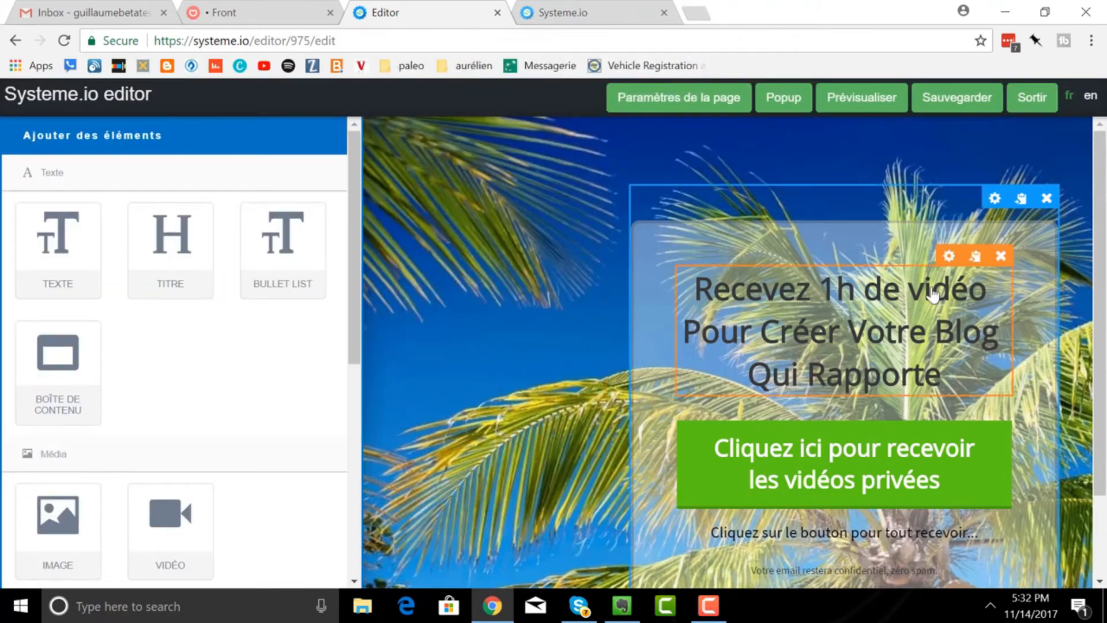
{"action": "left_click", "coordinate": [851, 334]}
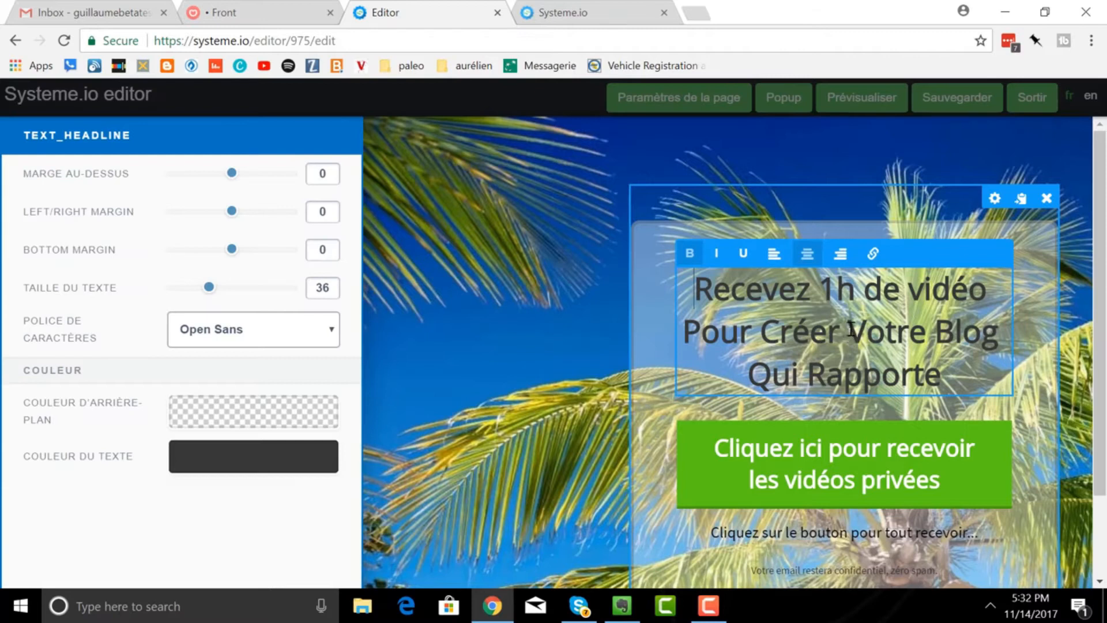
{"action": "left_click_drag", "start_coordinate": [947, 378], "coordinate": [740, 286]}
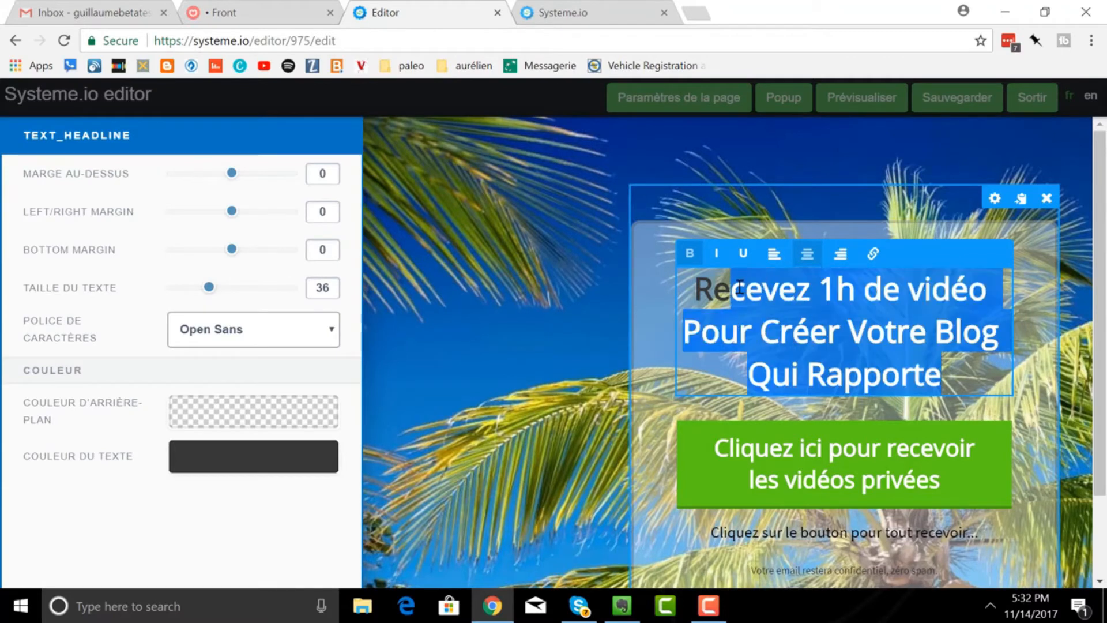
{"action": "key", "text": "BackSpace"}
{"action": "key", "text": "BackSpace"}
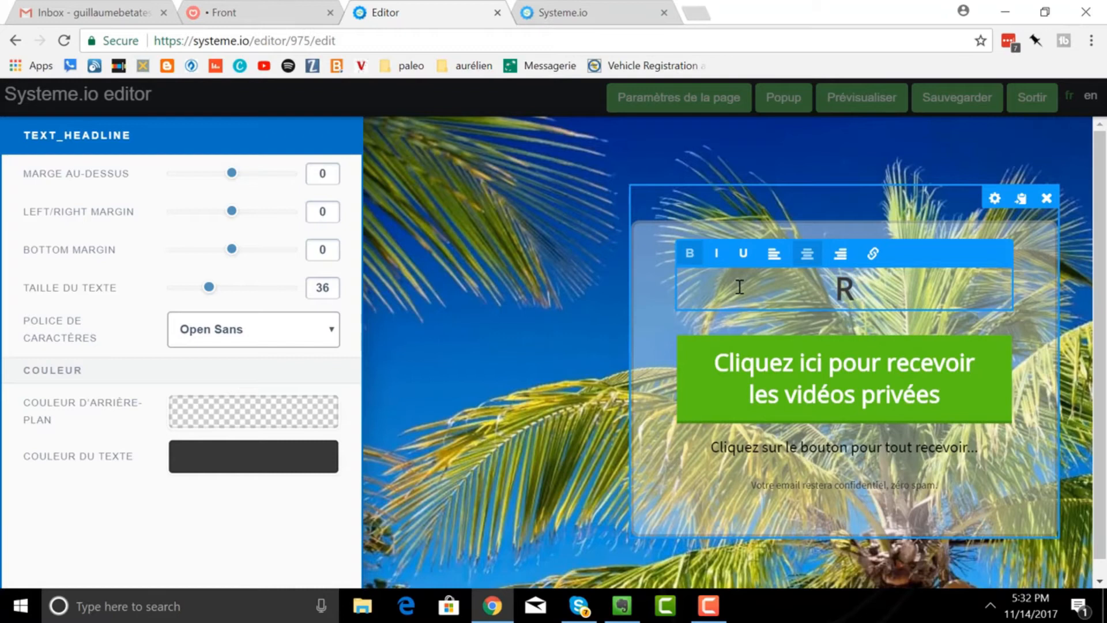
- Type the new headline 'Inscrivez-vous ici pour recevoir mon ebook gratuit !'
{"action": "type", "text": "ecev"}
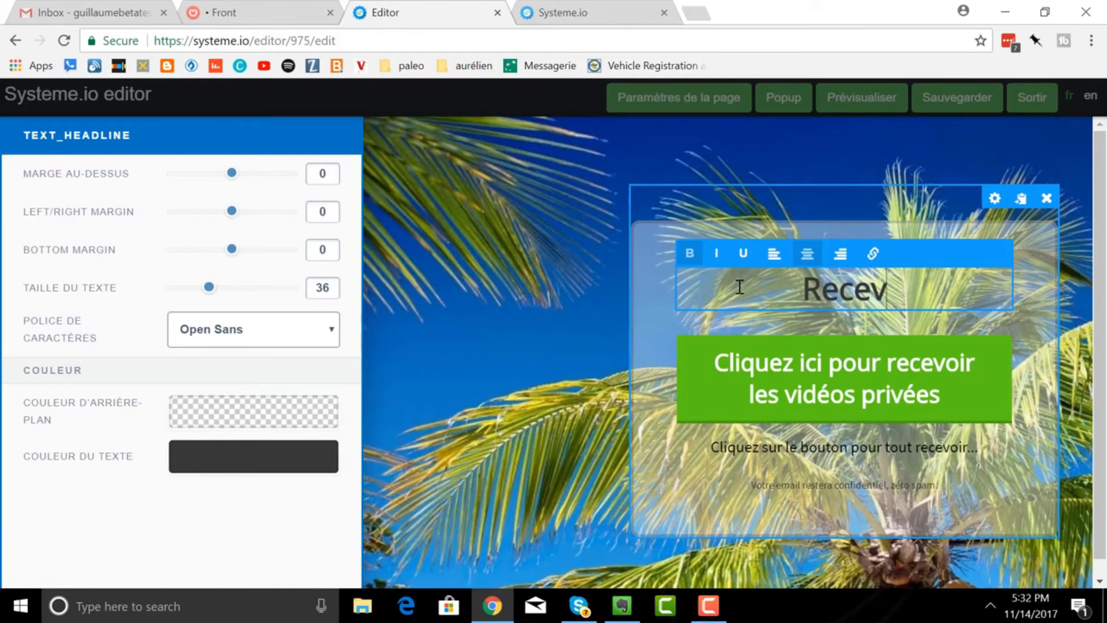
{"action": "type", "text": "ez vo"}
{"action": "key", "text": "BackSpace"}
{"action": "key", "text": "BackSpace"}
{"action": "key", "text": "BackSpace"}
{"action": "key", "text": "BackSpace"}
{"action": "key", "text": "BackSpace"}
{"action": "key", "text": "BackSpace"}
{"action": "key", "text": "BackSpace"}
{"action": "key", "text": "BackSpace"}
{"action": "key", "text": "BackSpace"}
{"action": "key", "text": "BackSpace"}
{"action": "key", "text": "BackSpace"}
{"action": "key", "text": "BackSpace"}
{"action": "key", "text": "BackSpace"}
{"action": "type", "text": "Inscr"}
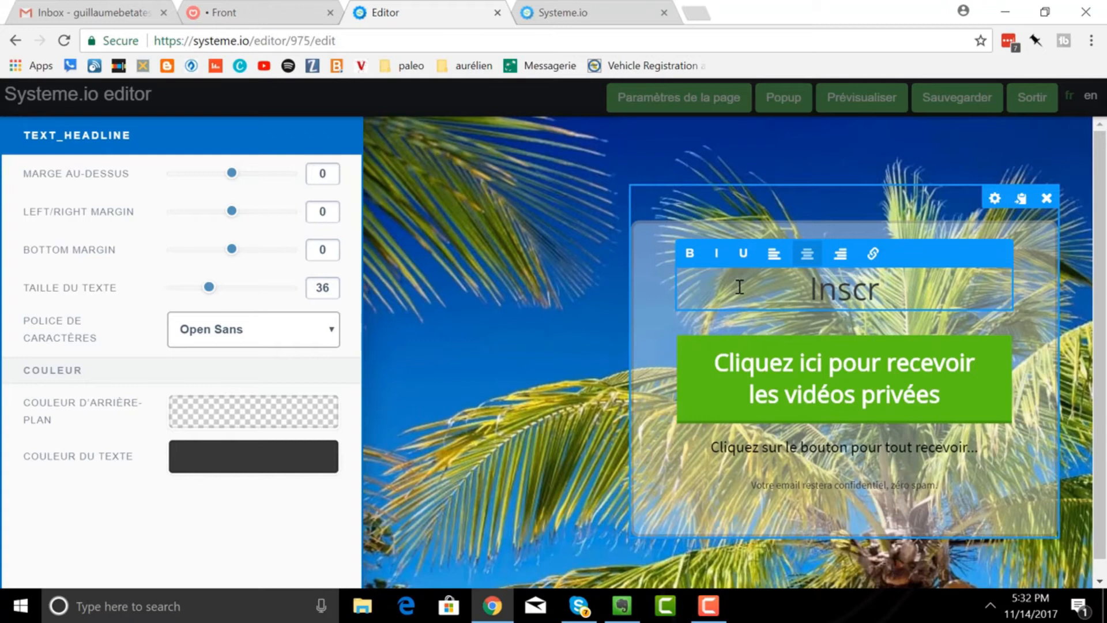
{"action": "type", "text": "ivez-"}
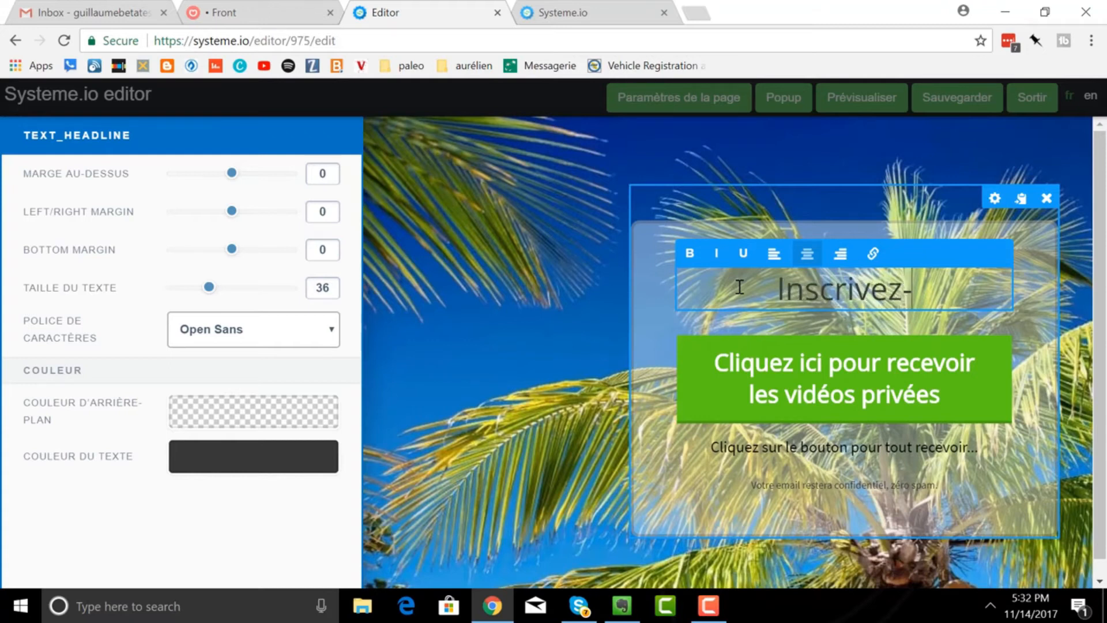
{"action": "type", "text": "vous ici pour"}
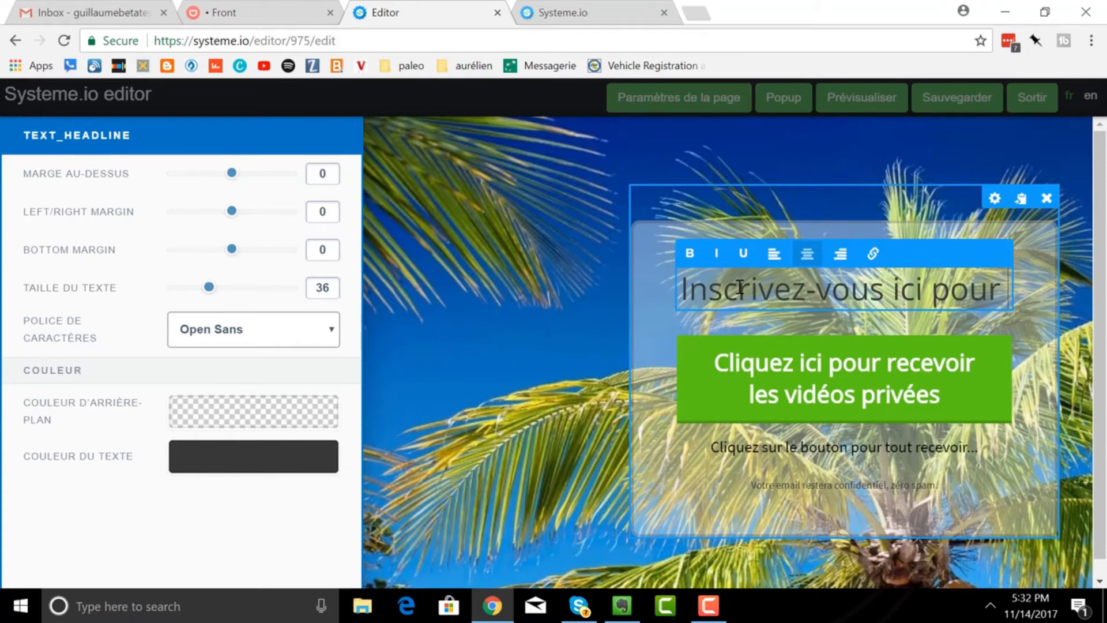
{"action": "type", "text": " recevoir mon ena"}
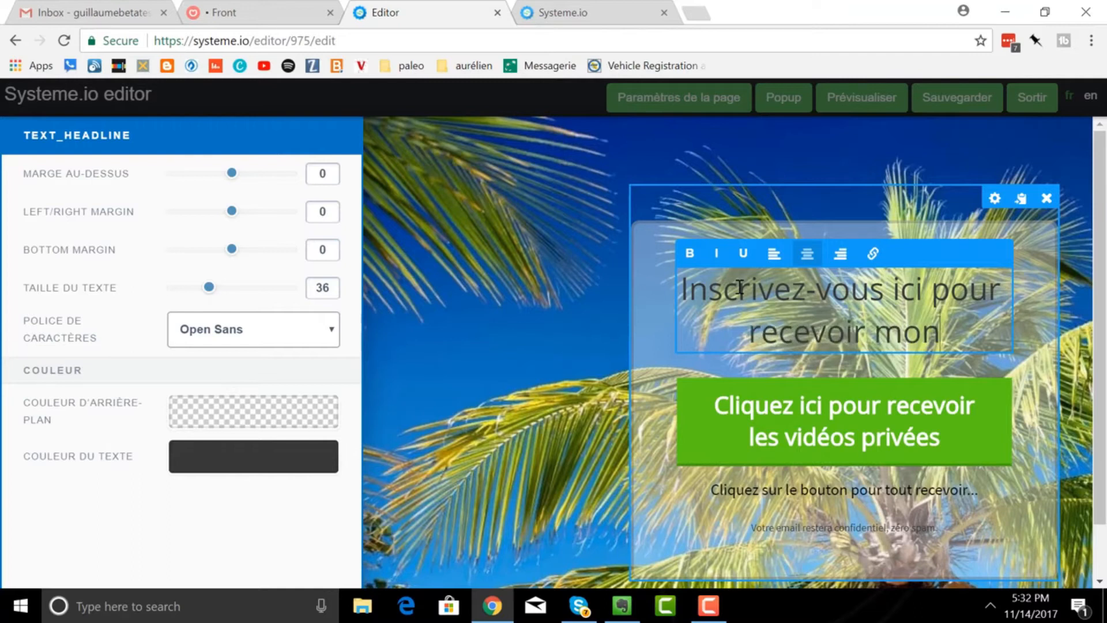
{"action": "key", "text": "BackSpace"}
{"action": "key", "text": "BackSpace"}
{"action": "type", "text": "book grati"}
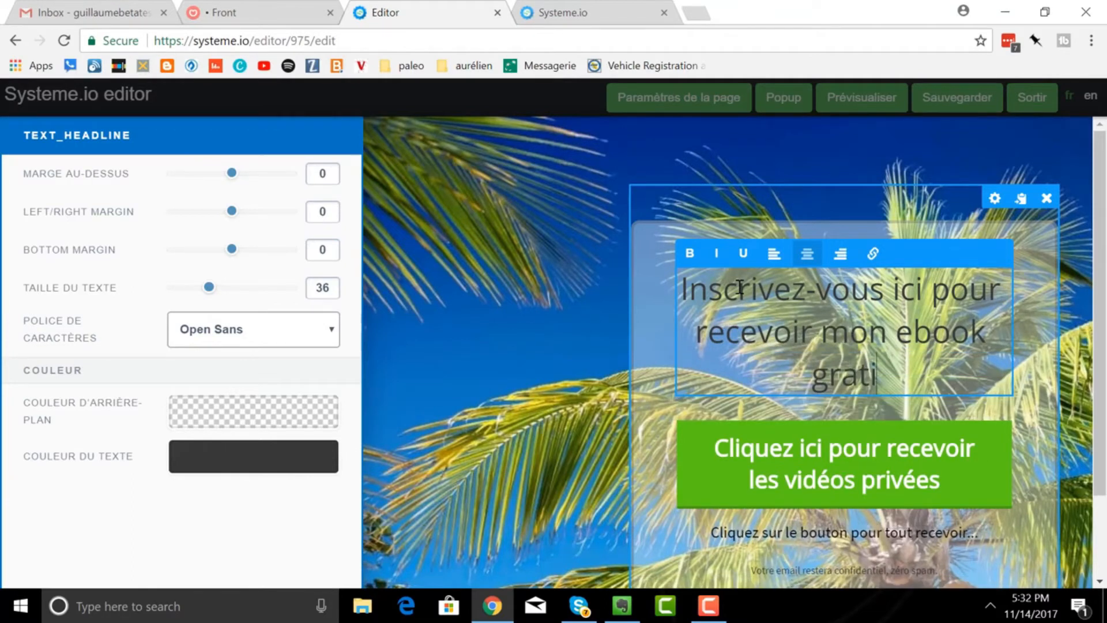
{"action": "key", "text": "BackSpace"}
{"action": "type", "text": "uit !"}
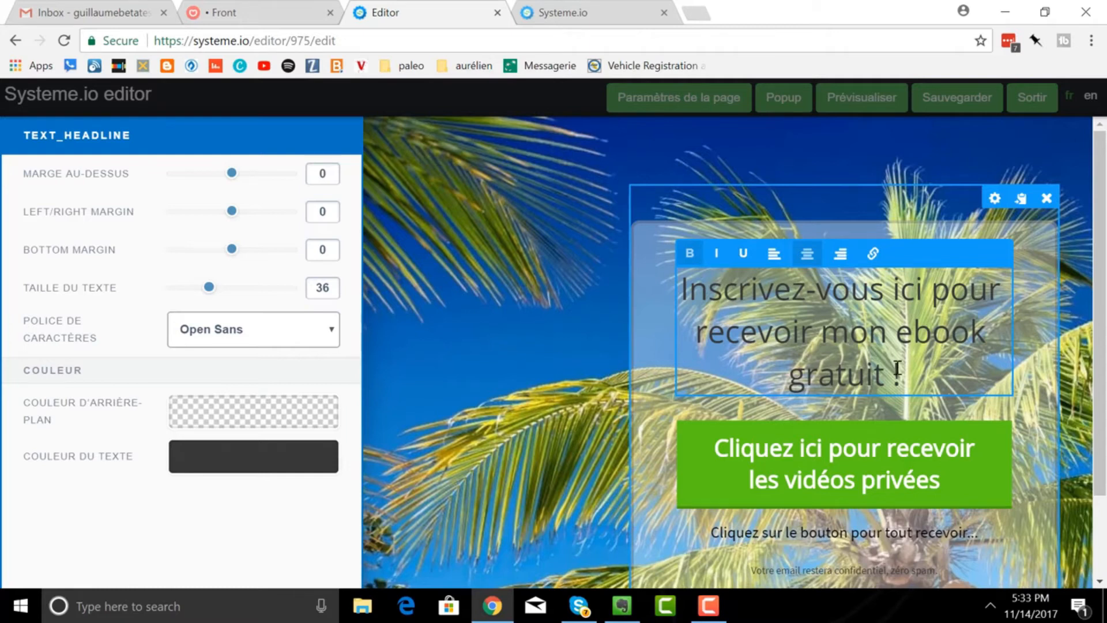
{"action": "left_click_drag", "start_coordinate": [902, 381], "coordinate": [689, 262]}
{"action": "left_click", "coordinate": [689, 262]}
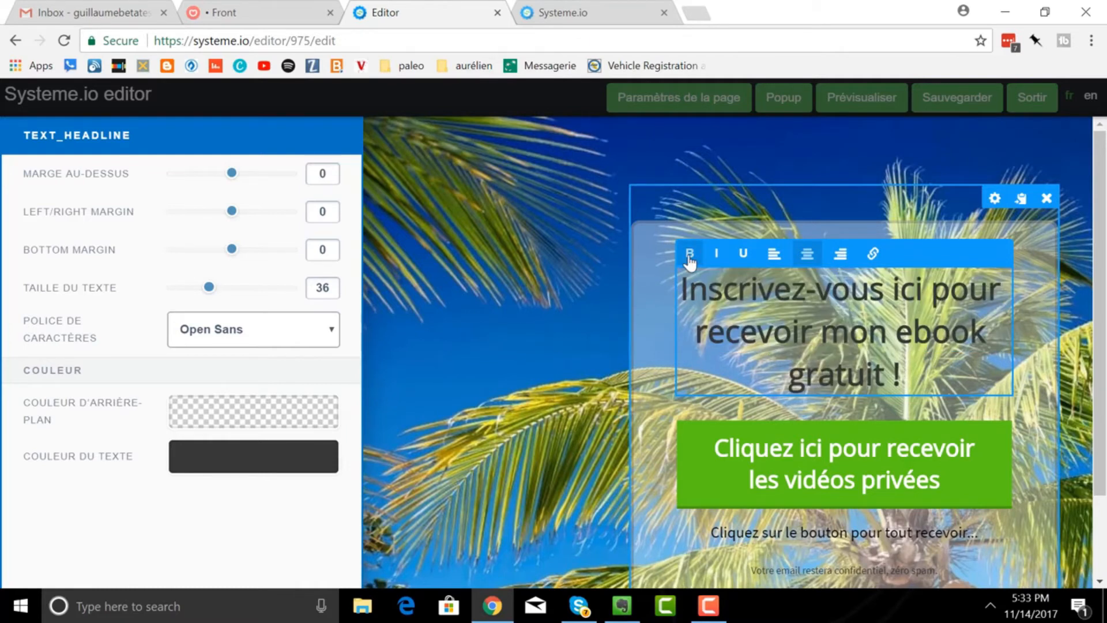
{"action": "left_click", "coordinate": [1042, 324]}
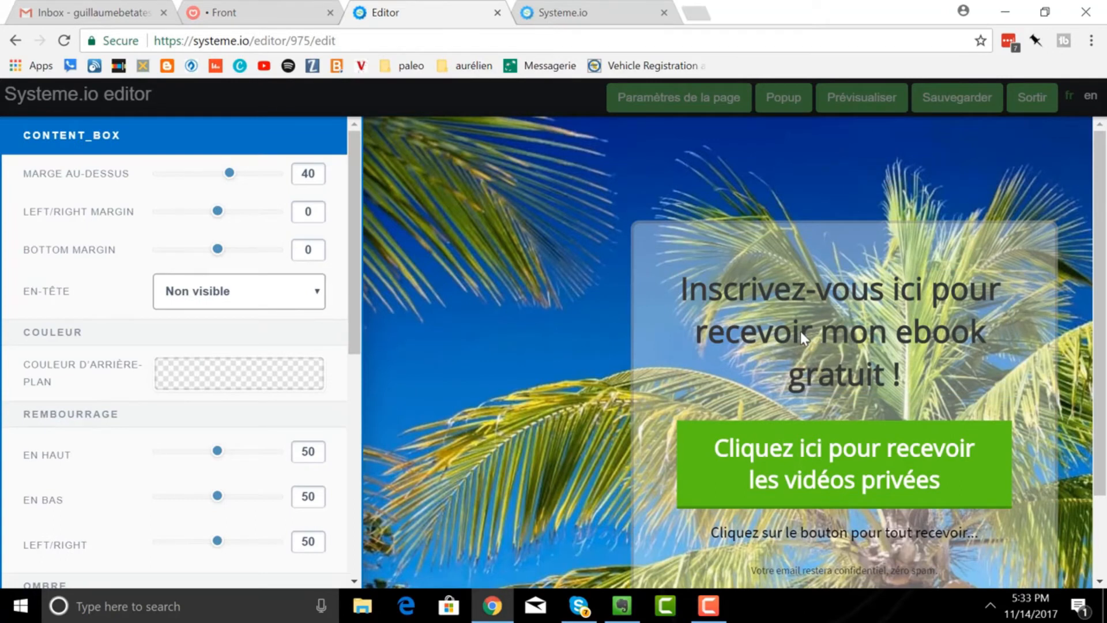
- Delete the green 'Cliquez ici pour recevoir les vidéos privées' button and confirm
{"action": "left_click", "coordinate": [1034, 471]}
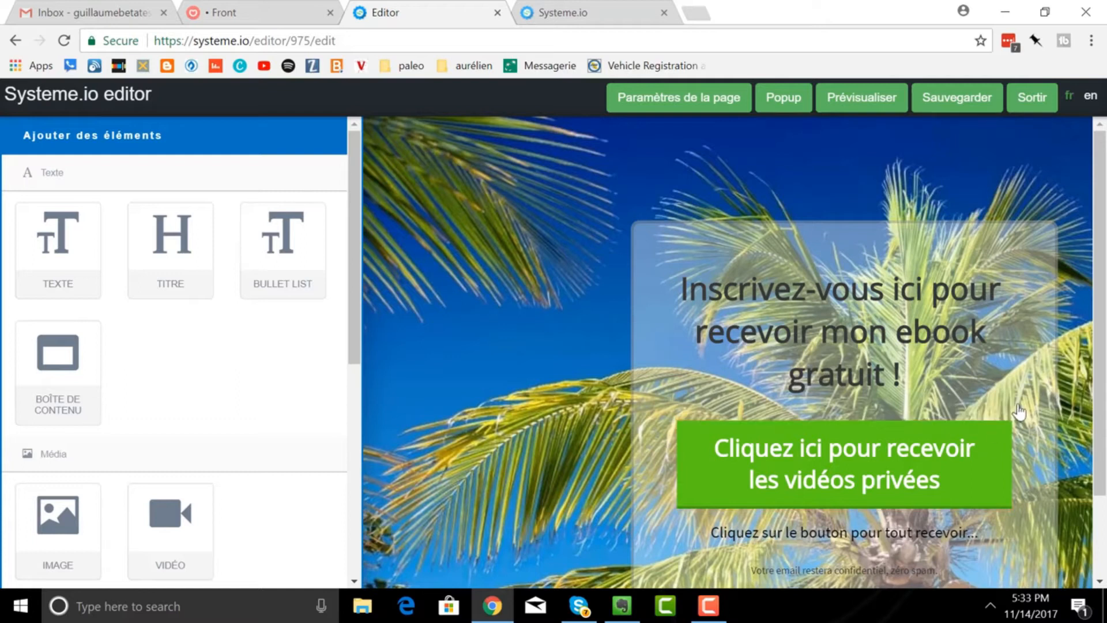
{"action": "left_click", "coordinate": [999, 411]}
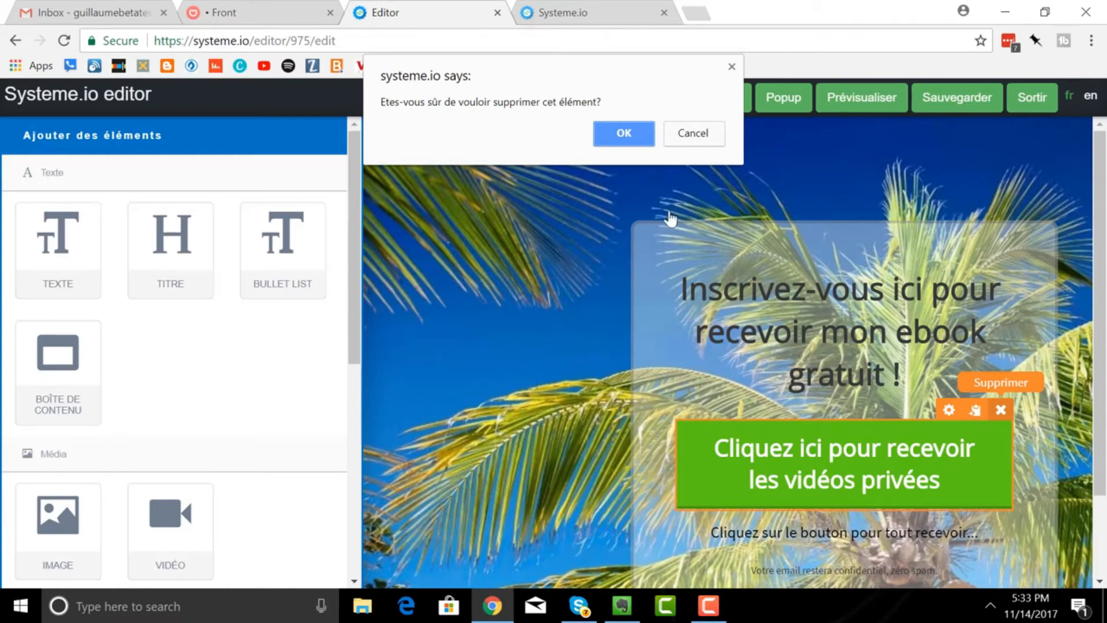
{"action": "left_click", "coordinate": [625, 131]}
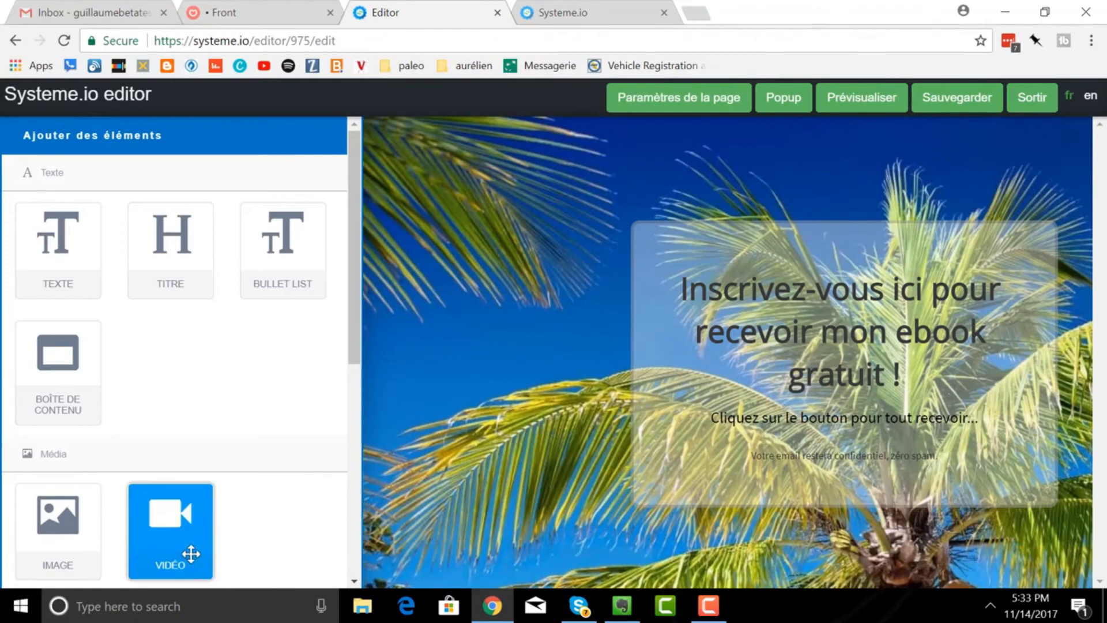
- Drop a Formulaire email signup form into the signup box
{"action": "scroll", "coordinate": [190, 459], "scroll_direction": "down", "scroll_amount": 5}
{"action": "scroll", "coordinate": [134, 534], "scroll_direction": "down", "scroll_amount": 3}
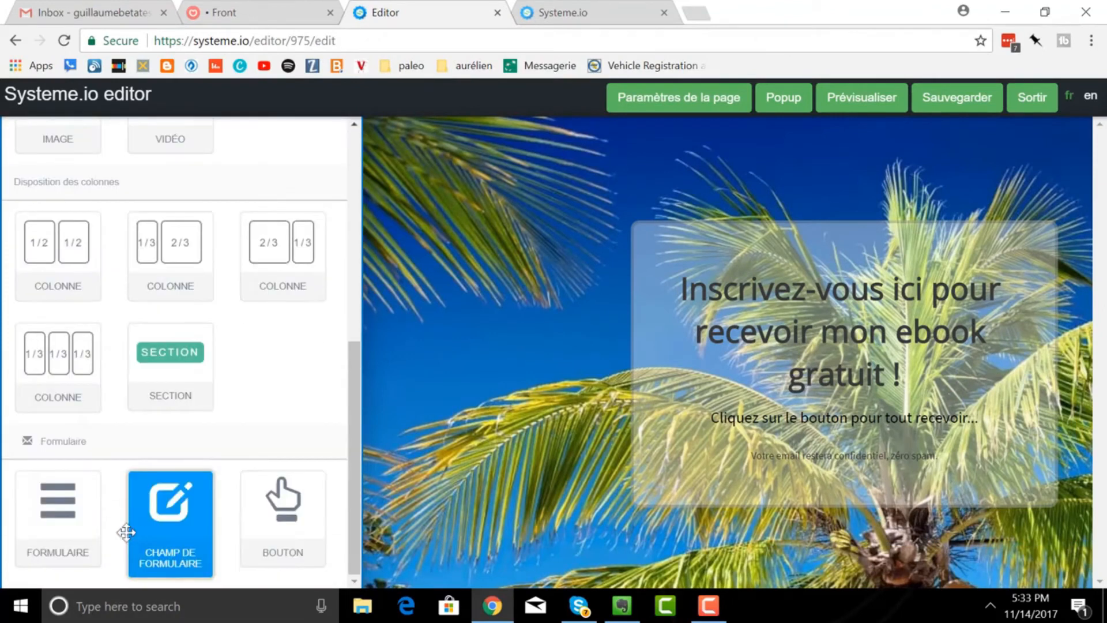
{"action": "left_click_drag", "start_coordinate": [51, 515], "coordinate": [807, 416]}
{"action": "left_click_drag", "start_coordinate": [94, 539], "coordinate": [839, 418]}
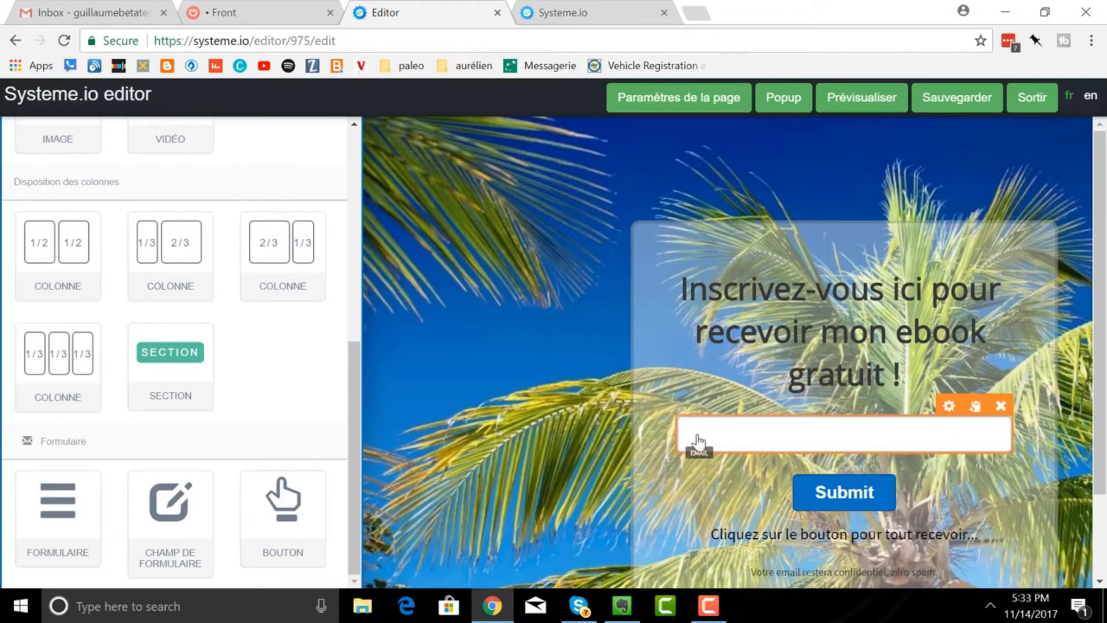
- Set the email field's default value to 'Indiquez-moi votre meilleur email'
{"action": "left_click", "coordinate": [948, 406]}
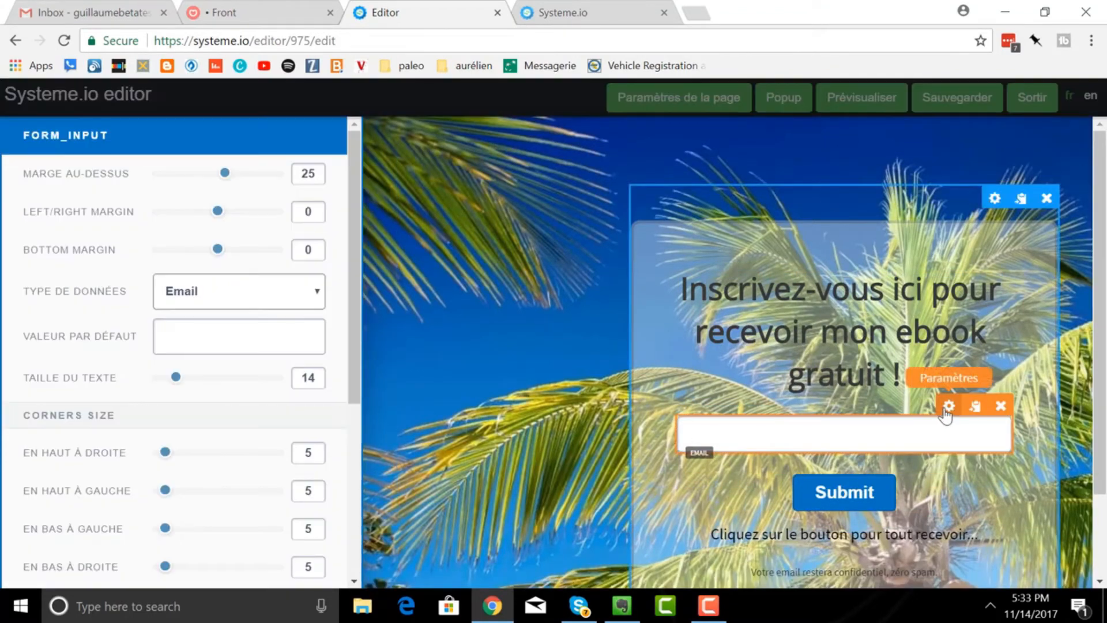
{"action": "left_click", "coordinate": [195, 336]}
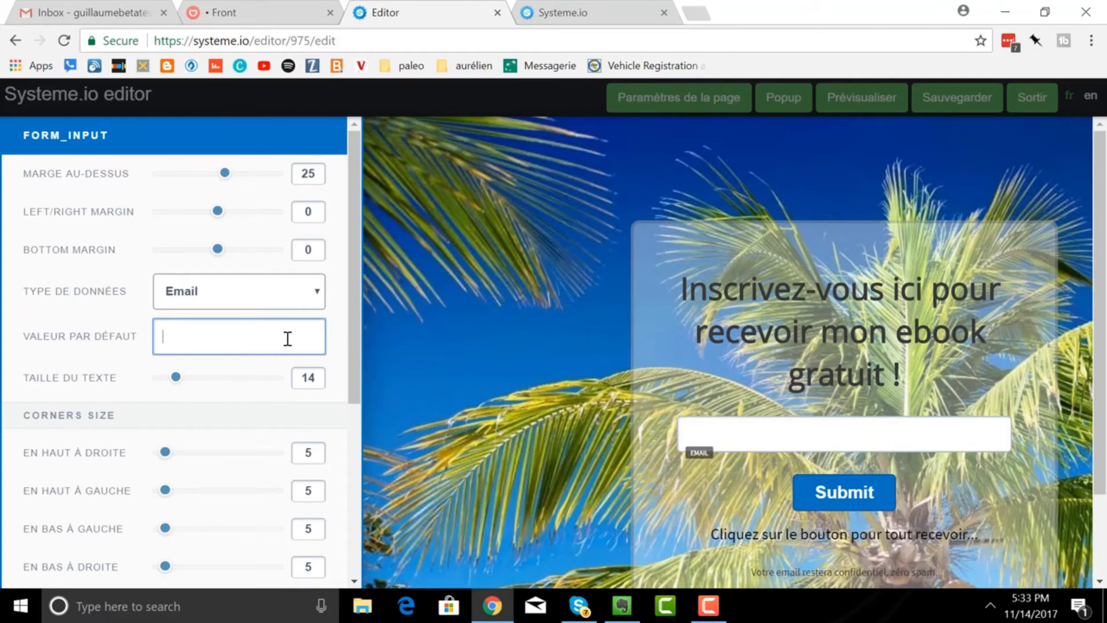
{"action": "type", "text": "Ins"}
{"action": "key", "text": "BackSpace"}
{"action": "key", "text": "BackSpace"}
{"action": "key", "text": "BackSpace"}
{"action": "type", "text": "menti"}
{"action": "key", "text": "BackSpace"}
{"action": "key", "text": "BackSpace"}
{"action": "key", "text": "BackSpace"}
{"action": "key", "text": "BackSpace"}
{"action": "key", "text": "BackSpace"}
{"action": "type", "text": "Merci"}
{"action": "key", "text": "BackSpace"}
{"action": "key", "text": "BackSpace"}
{"action": "key", "text": "BackSpace"}
{"action": "key", "text": "BackSpace"}
{"action": "key", "text": "BackSpace"}
{"action": "type", "text": "Donnez-m"}
{"action": "type", "text": "oi votre"}
{"action": "key", "text": "BackSpace"}
{"action": "key", "text": "BackSpace"}
{"action": "key", "text": "BackSpace"}
{"action": "key", "text": "BackSpace"}
{"action": "key", "text": "BackSpace"}
{"action": "key", "text": "BackSpace"}
{"action": "key", "text": "BackSpace"}
{"action": "key", "text": "BackSpace"}
{"action": "key", "text": "BackSpace"}
{"action": "key", "text": "BackSpace"}
{"action": "key", "text": "BackSpace"}
{"action": "key", "text": "BackSpace"}
{"action": "key", "text": "BackSpace"}
{"action": "key", "text": "BackSpace"}
{"action": "key", "text": "BackSpace"}
{"action": "key", "text": "BackSpace"}
{"action": "type", "text": "Indiquez-moi votre meilleur email"}
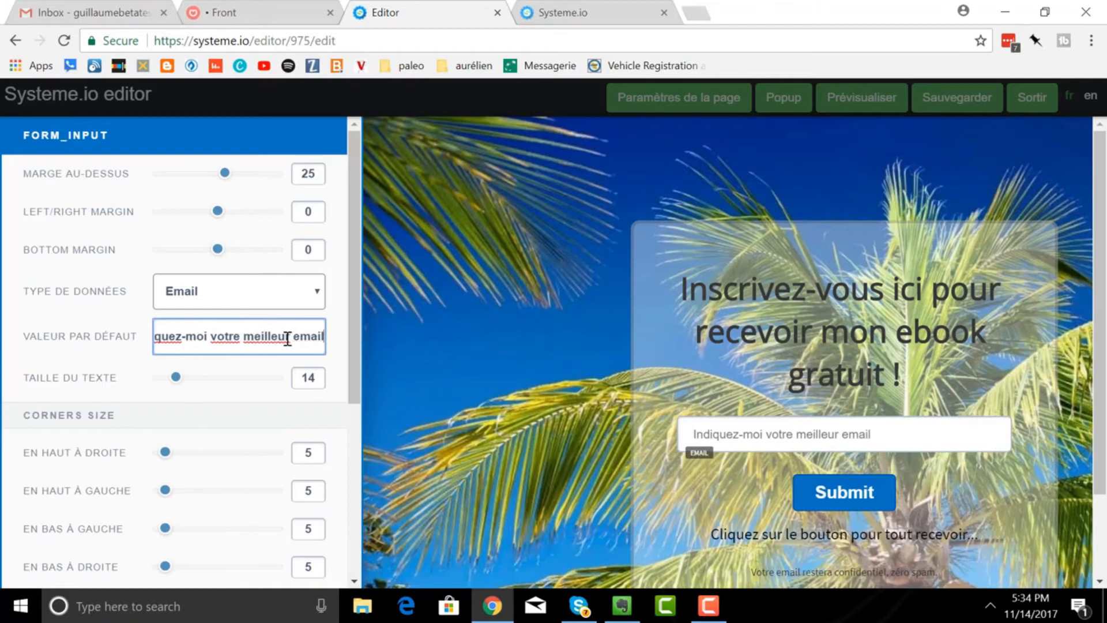
{"action": "left_click", "coordinate": [911, 500]}
- Open the settings of the signup form's Submit button
{"action": "left_click", "coordinate": [876, 490]}
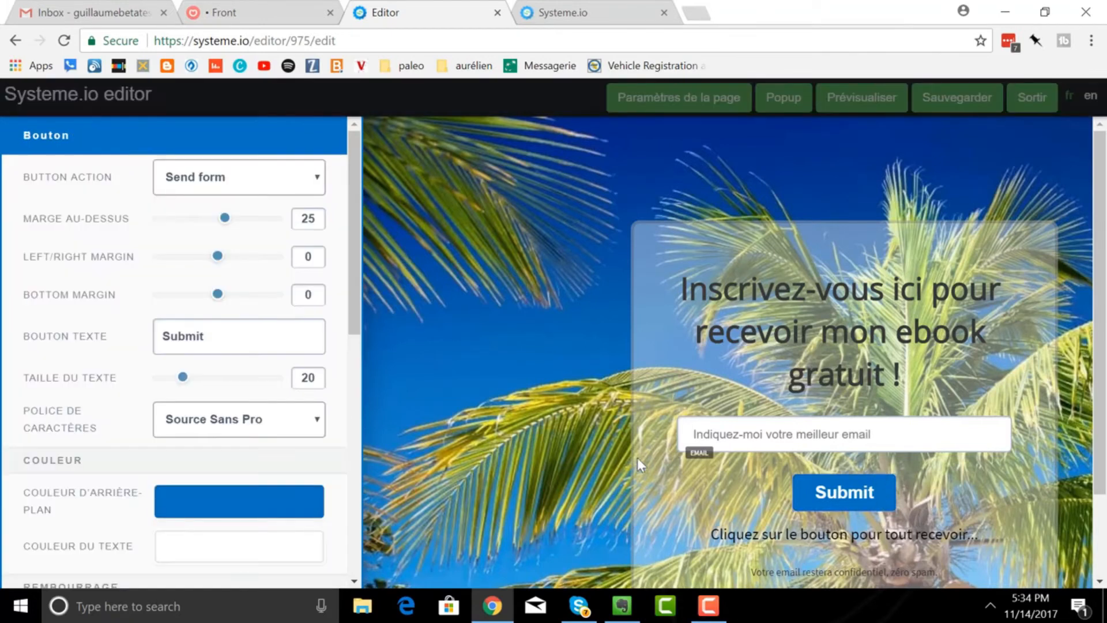
{"action": "left_click", "coordinate": [876, 488]}
{"action": "mouse_move", "coordinate": [866, 499]}
{"action": "left_click", "coordinate": [944, 466]}
{"action": "left_click", "coordinate": [885, 492]}
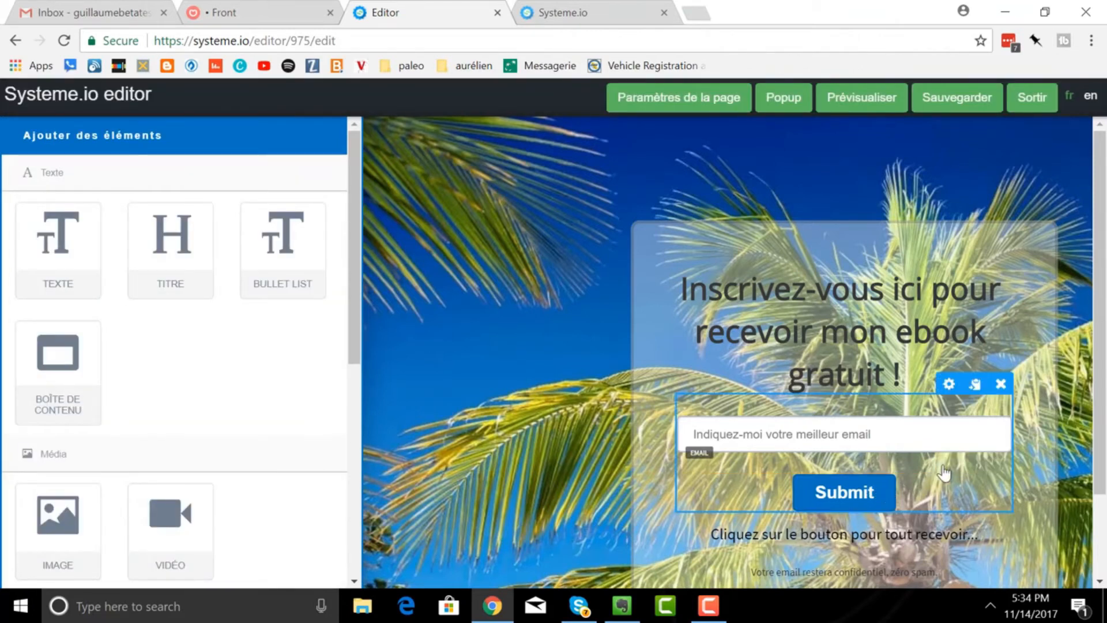
{"action": "left_click", "coordinate": [928, 479]}
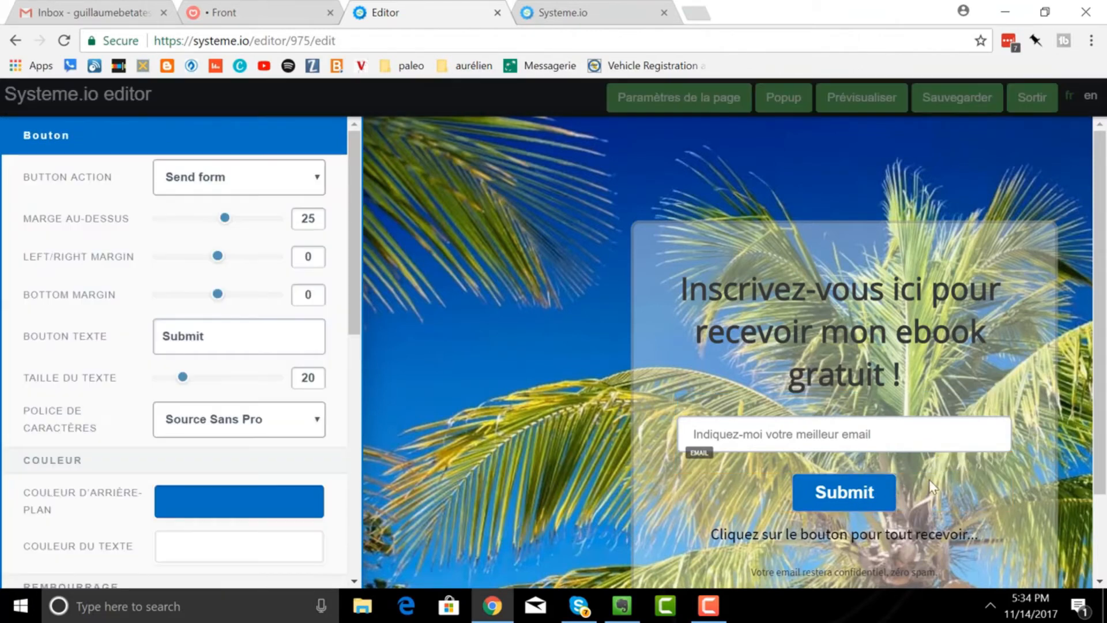
{"action": "left_click", "coordinate": [874, 501]}
{"action": "left_click", "coordinate": [898, 495]}
{"action": "left_click", "coordinate": [889, 493]}
{"action": "left_click", "coordinate": [885, 493]}
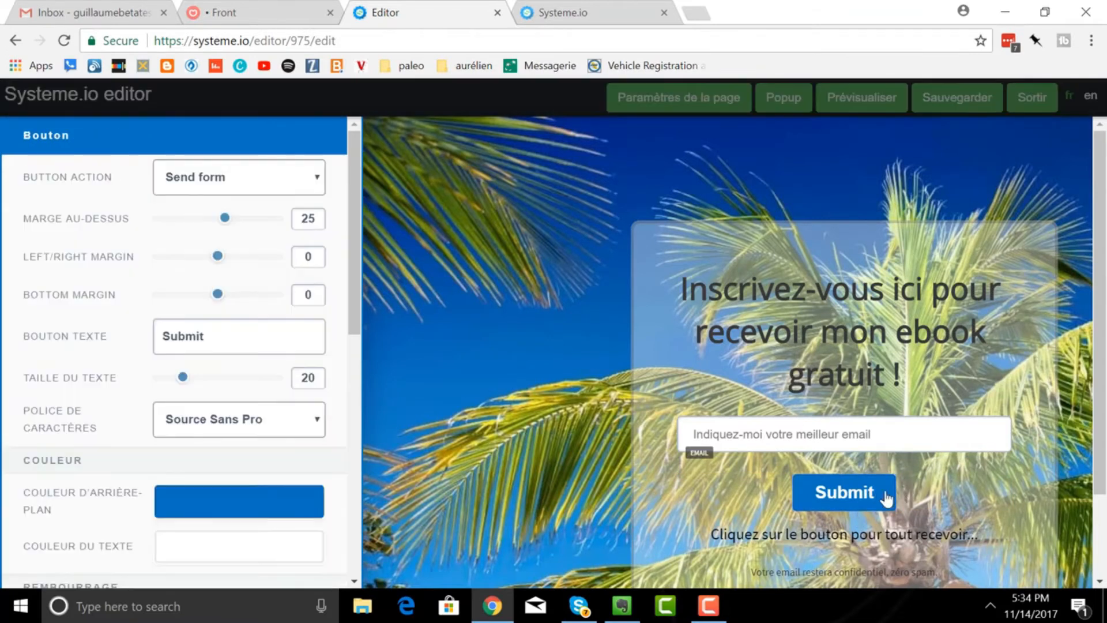
{"action": "left_click", "coordinate": [793, 483]}
{"action": "left_click", "coordinate": [856, 493]}
- Replace the button text 'Submit' with 'Cliquez ici', then select the signup box's settings
{"action": "left_click_drag", "start_coordinate": [226, 340], "coordinate": [123, 342]}
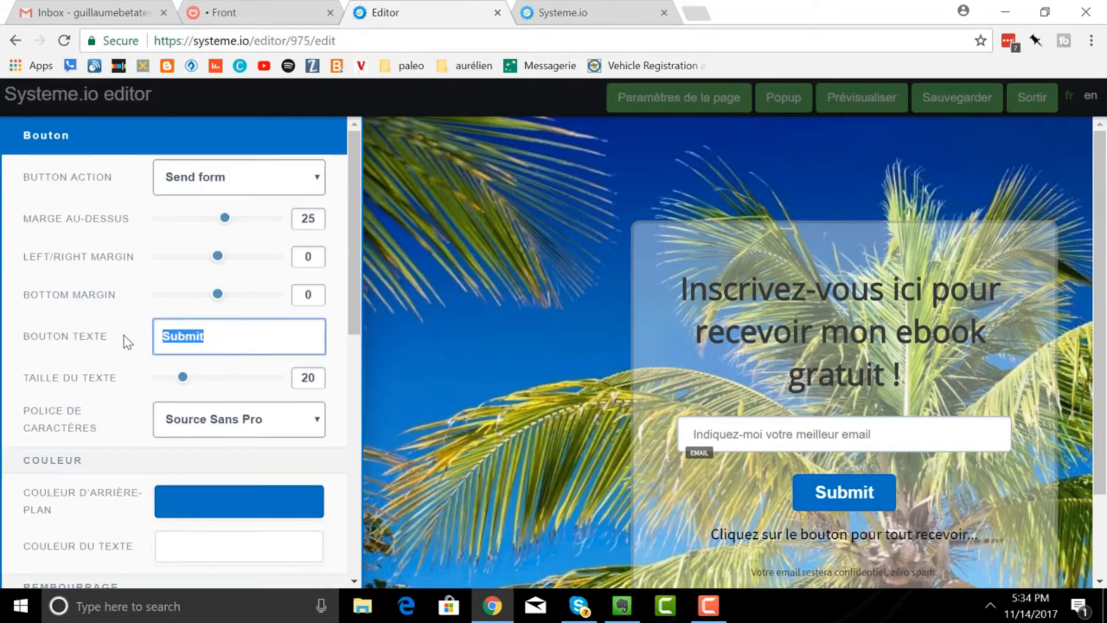
{"action": "type", "text": "Cliquez ici"}
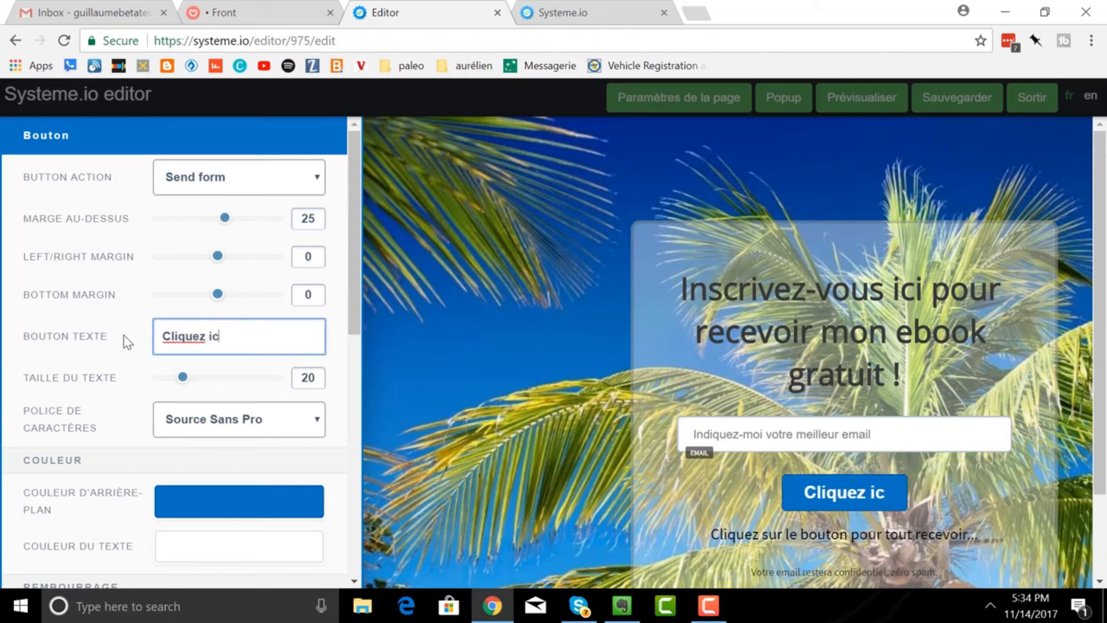
{"action": "left_click", "coordinate": [689, 360]}
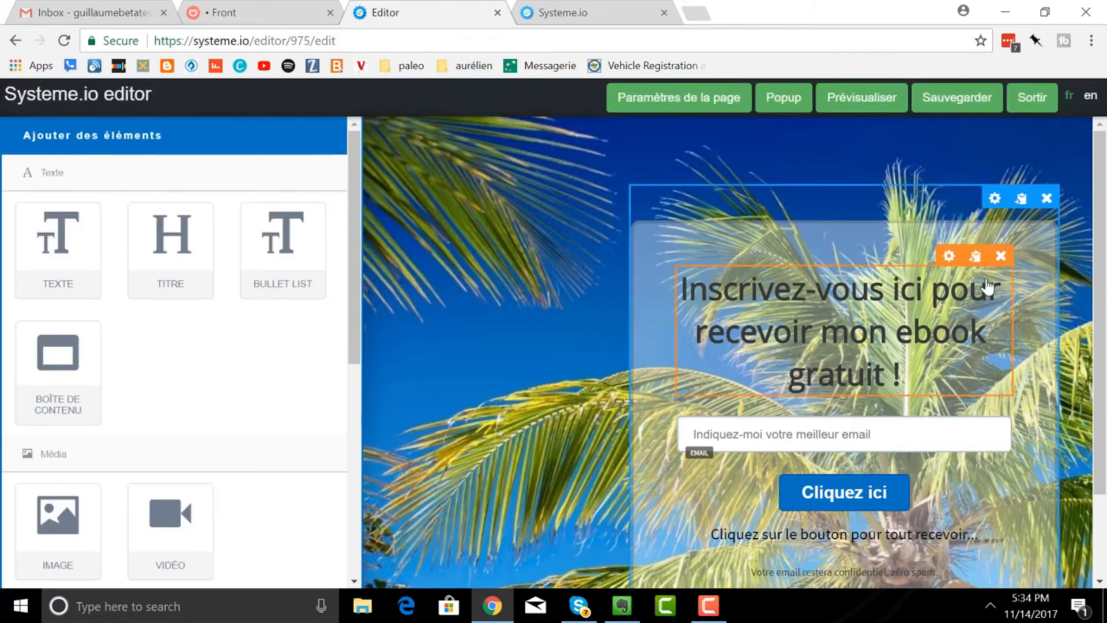
{"action": "left_click", "coordinate": [994, 198]}
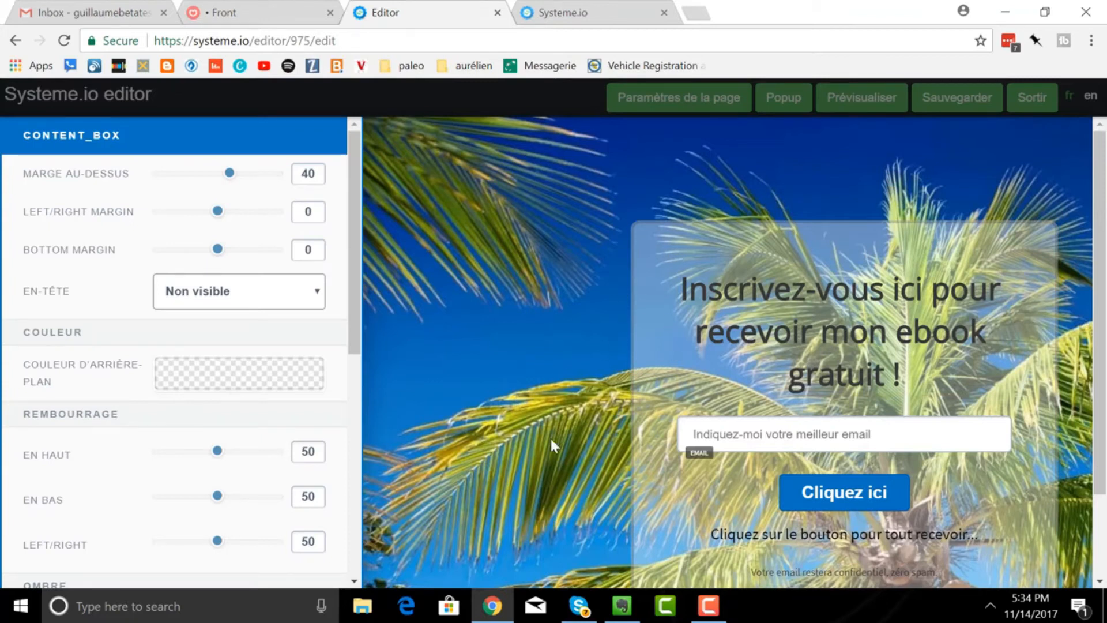
- Make the signup box background a near-opaque light coral red (E75353, opacity 98)
{"action": "scroll", "coordinate": [215, 375], "scroll_direction": "down", "scroll_amount": 3}
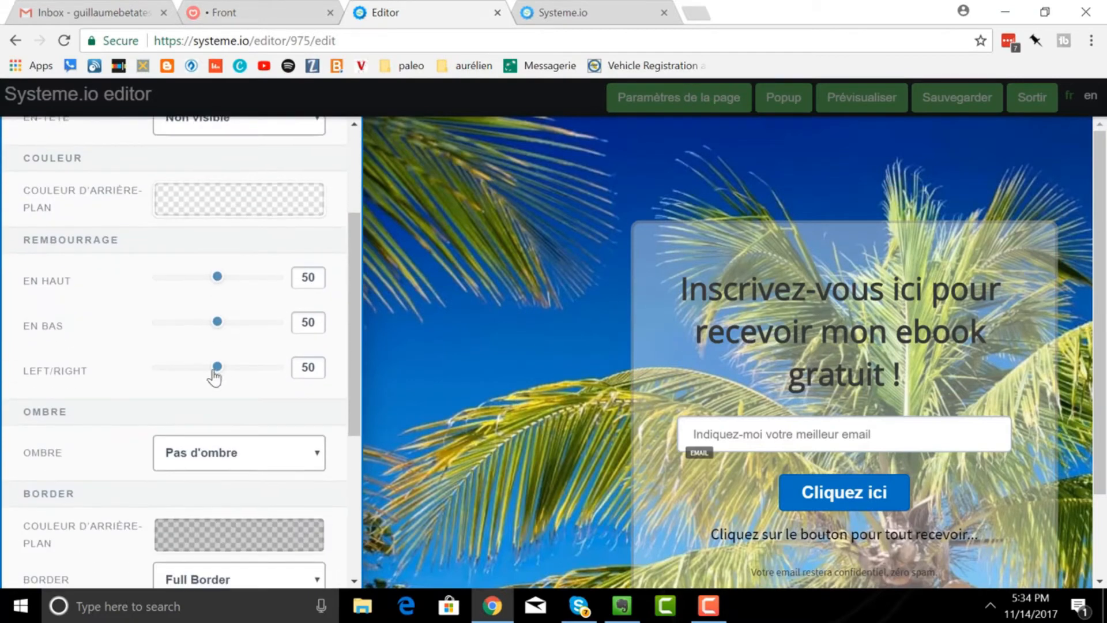
{"action": "scroll", "coordinate": [215, 375], "scroll_direction": "down", "scroll_amount": 1}
{"action": "scroll", "coordinate": [213, 378], "scroll_direction": "up", "scroll_amount": 2}
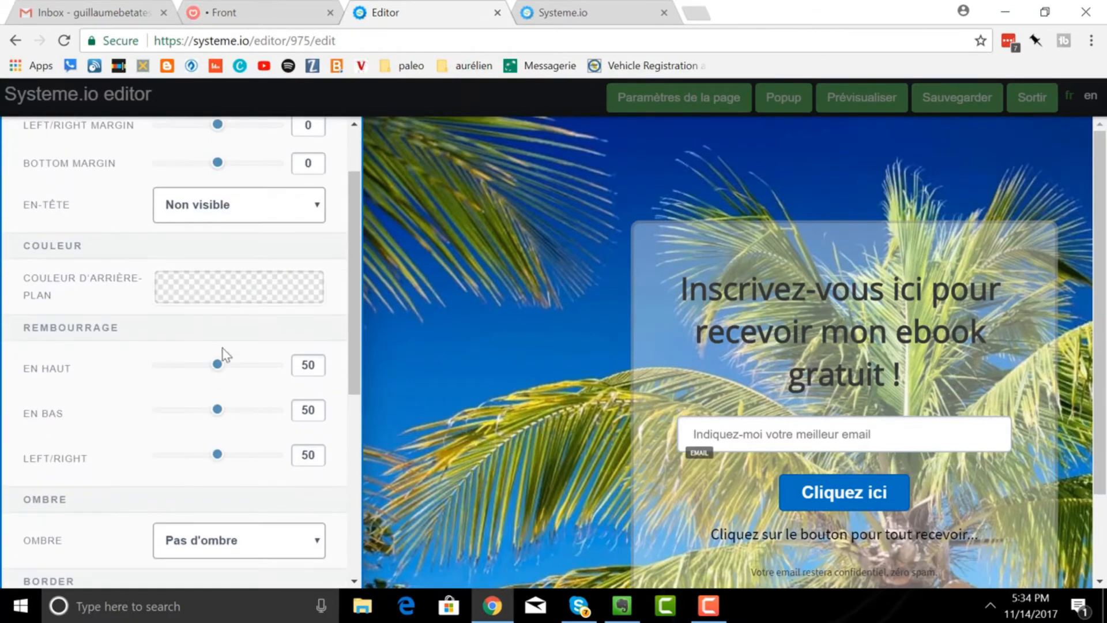
{"action": "left_click", "coordinate": [217, 297]}
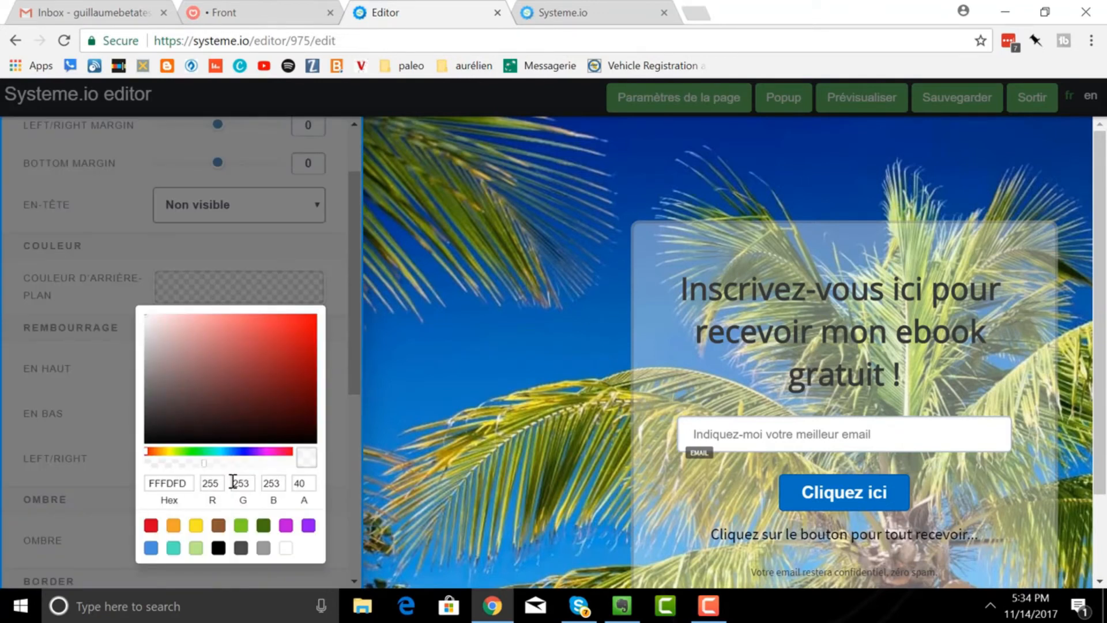
{"action": "left_click_drag", "start_coordinate": [194, 465], "coordinate": [290, 471]}
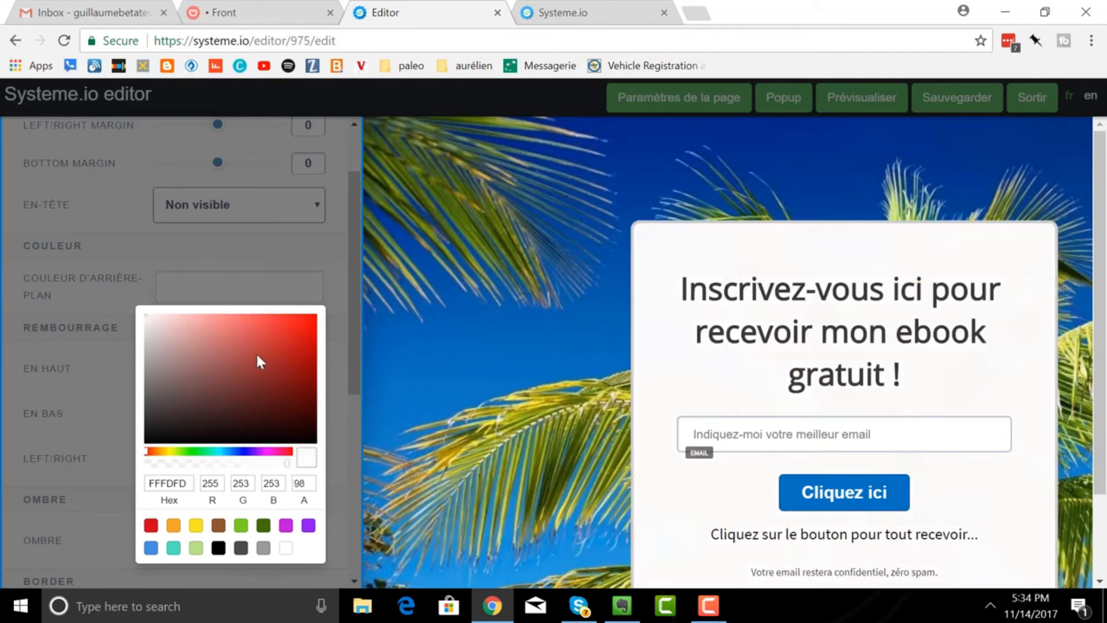
{"action": "left_click", "coordinate": [286, 331]}
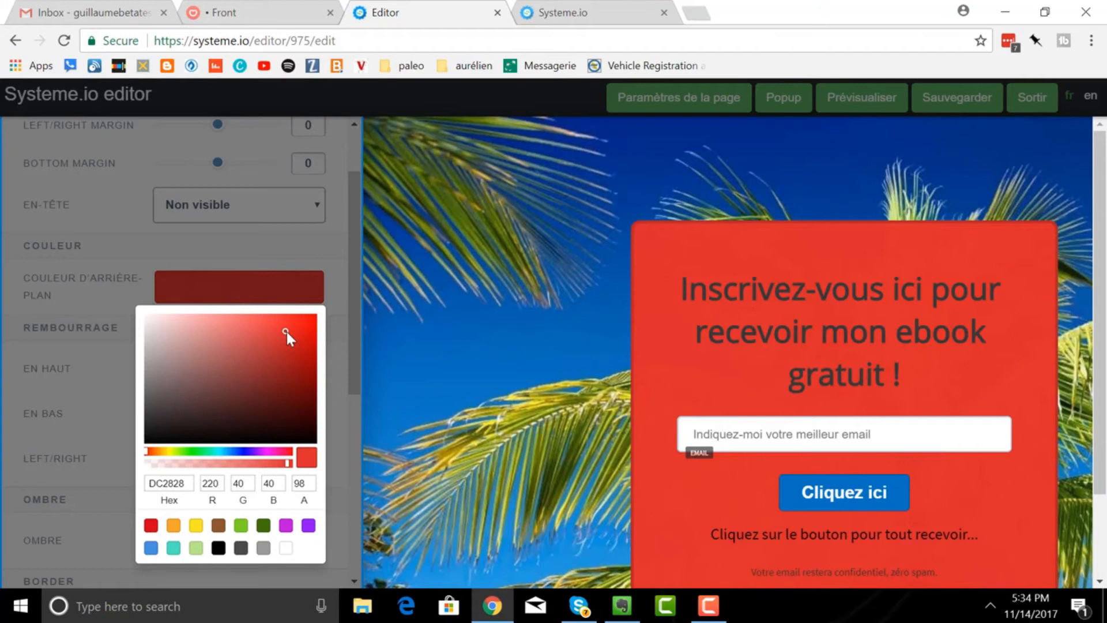
{"action": "left_click", "coordinate": [260, 340]}
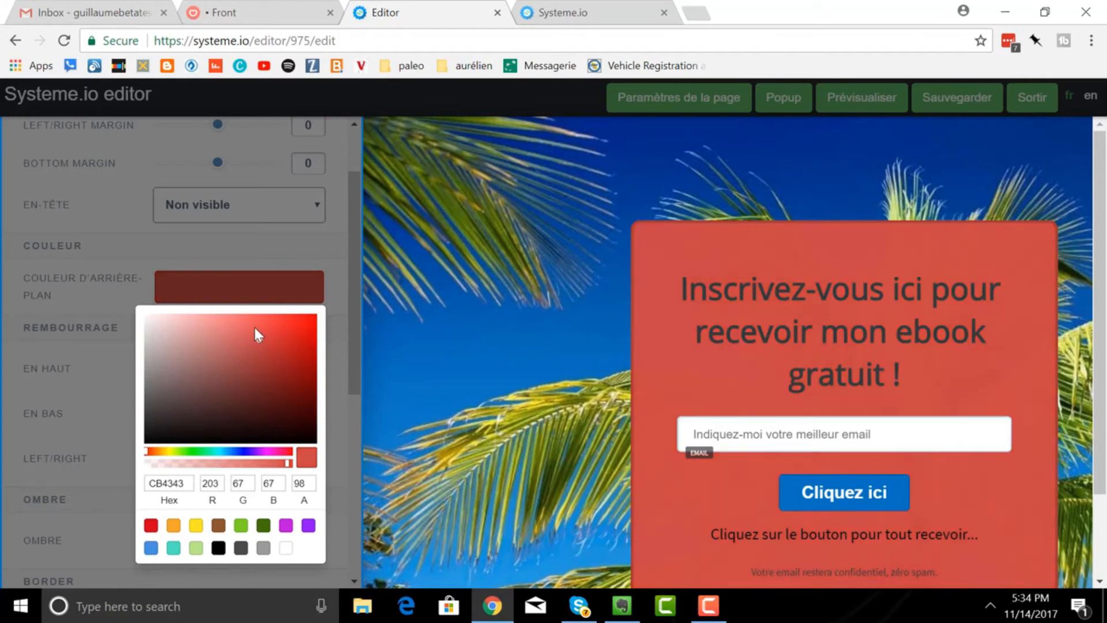
{"action": "left_click", "coordinate": [254, 326]}
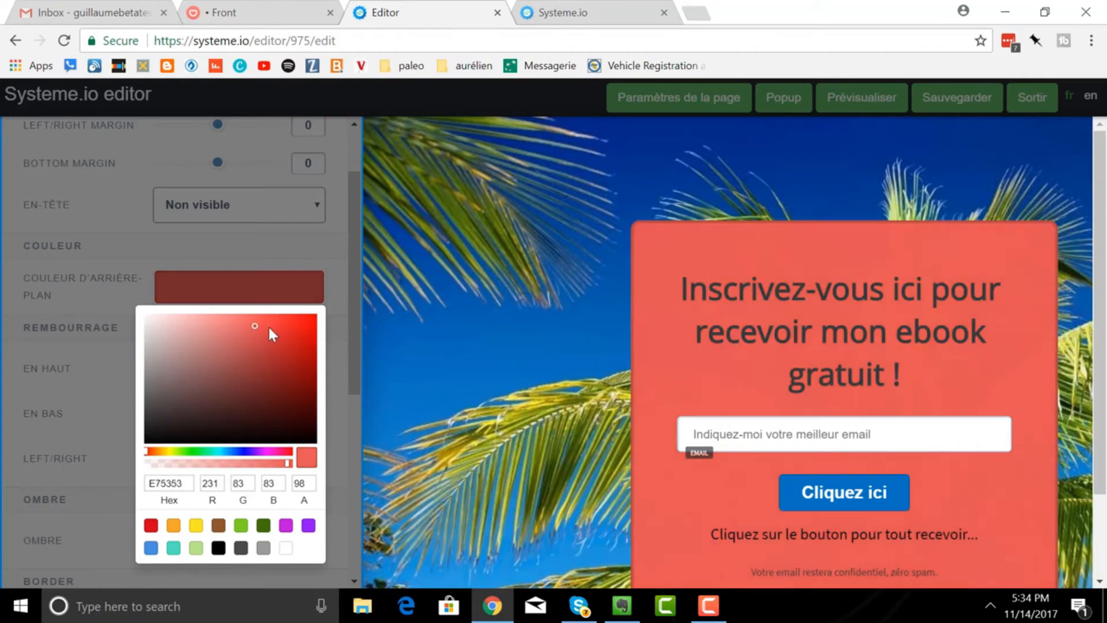
{"action": "left_click", "coordinate": [421, 346]}
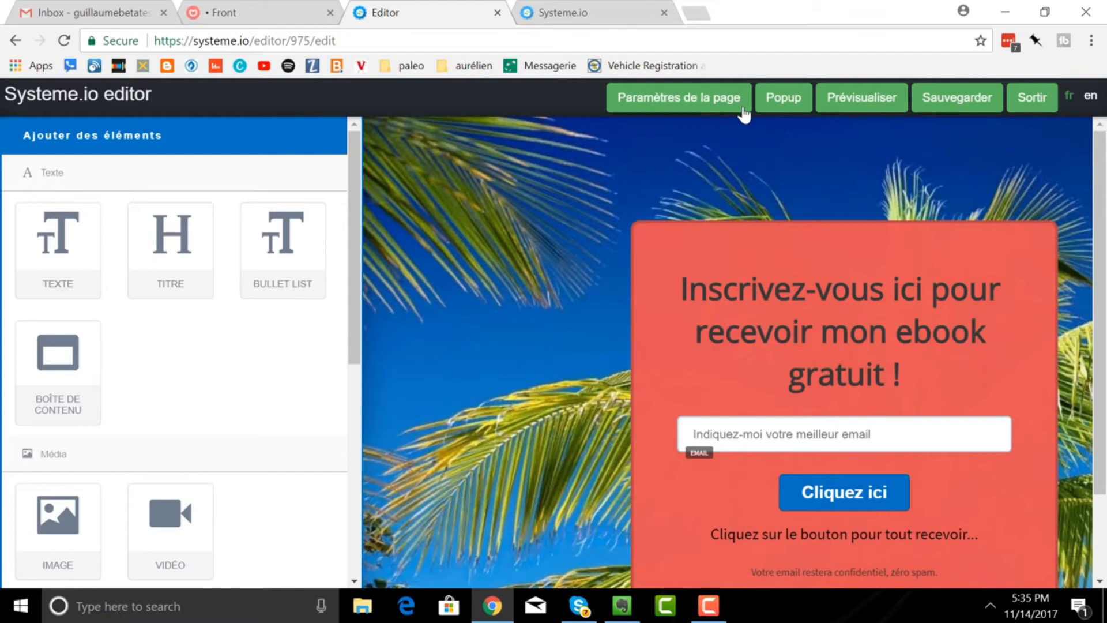
- Save the beach page, exit the editor and go to the 'Liste des pages' list
{"action": "left_click", "coordinate": [947, 107]}
{"action": "left_click", "coordinate": [1032, 107]}
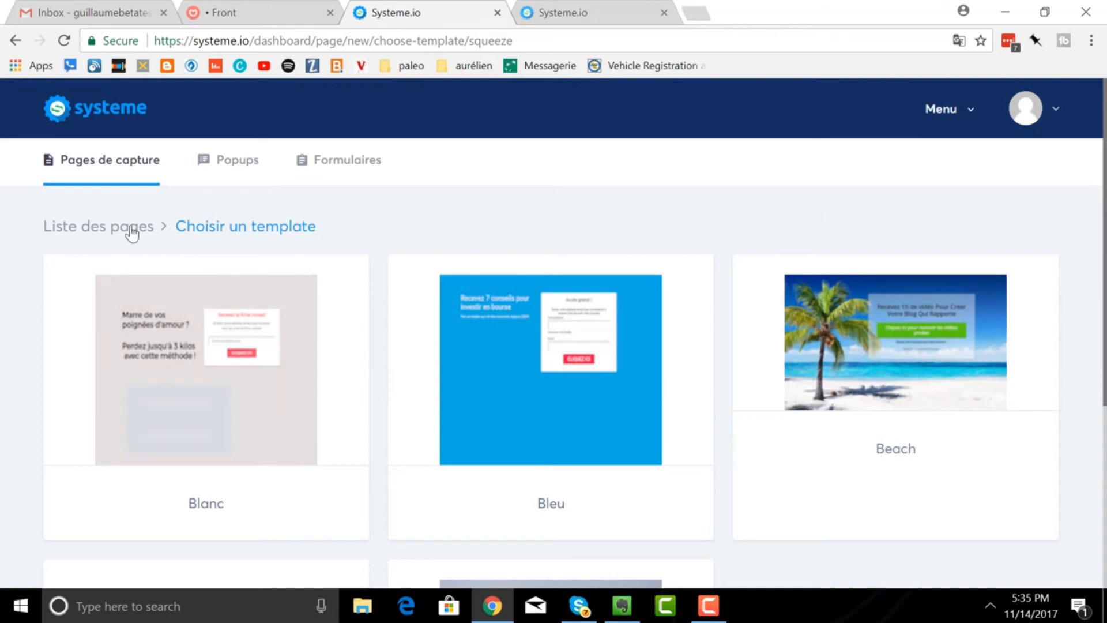
{"action": "left_click", "coordinate": [87, 230]}
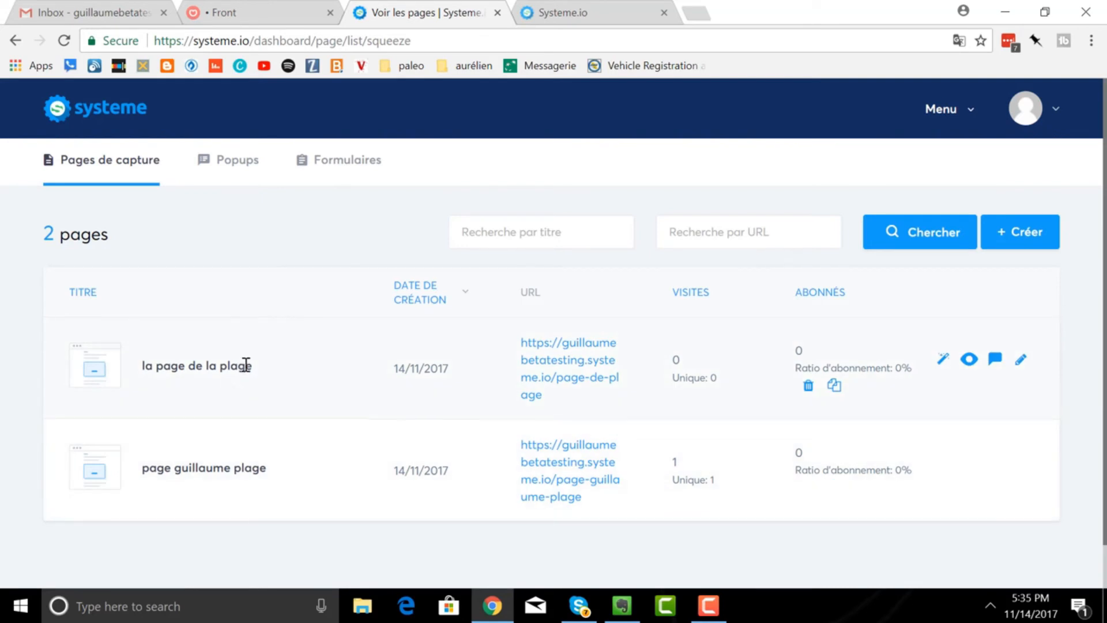
- Open the live page-de-plage URL in a new tab, check it, then return to the pages list
{"action": "left_click", "coordinate": [537, 374]}
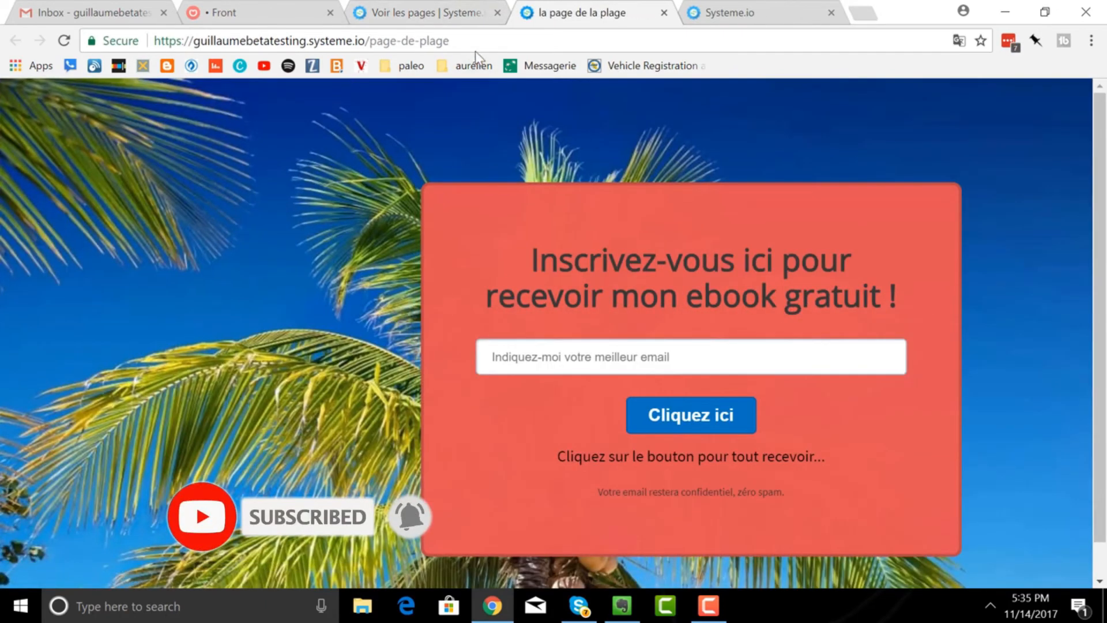
{"action": "left_click_drag", "start_coordinate": [469, 42], "coordinate": [134, 43]}
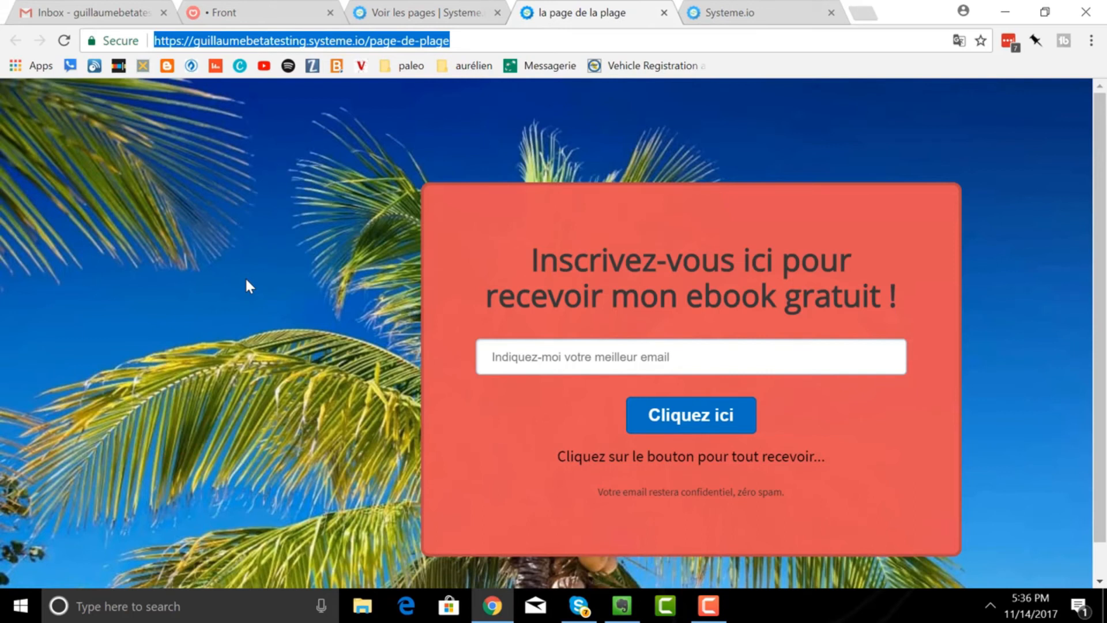
{"action": "left_click", "coordinate": [381, 15]}
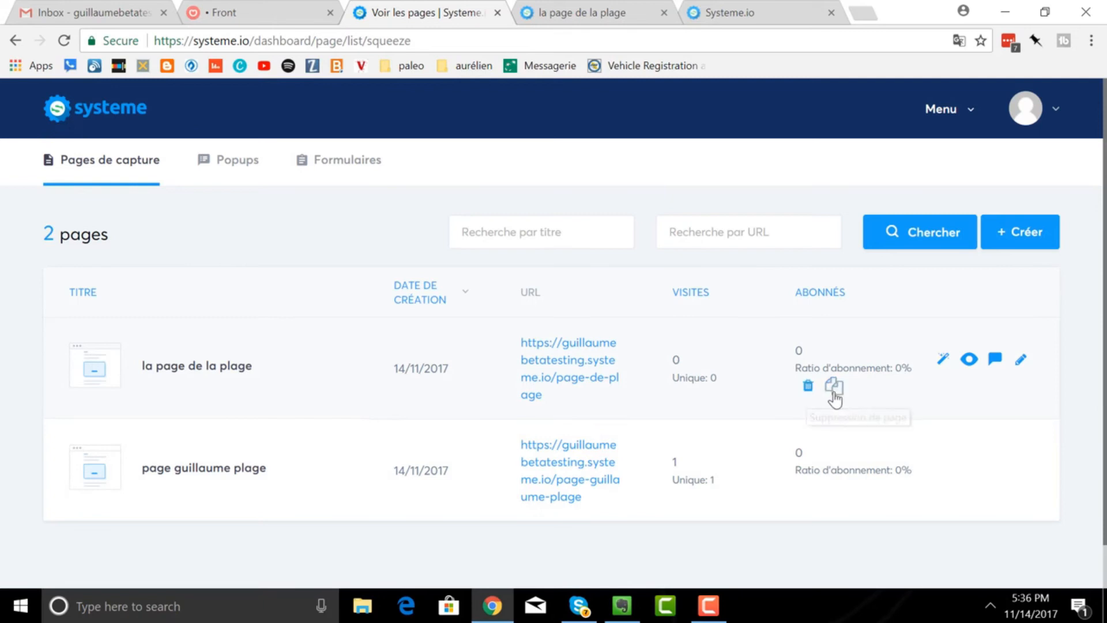
- Close the extra editor tab and start a welcome email for 'la page de la plage'
{"action": "left_click", "coordinate": [940, 362]}
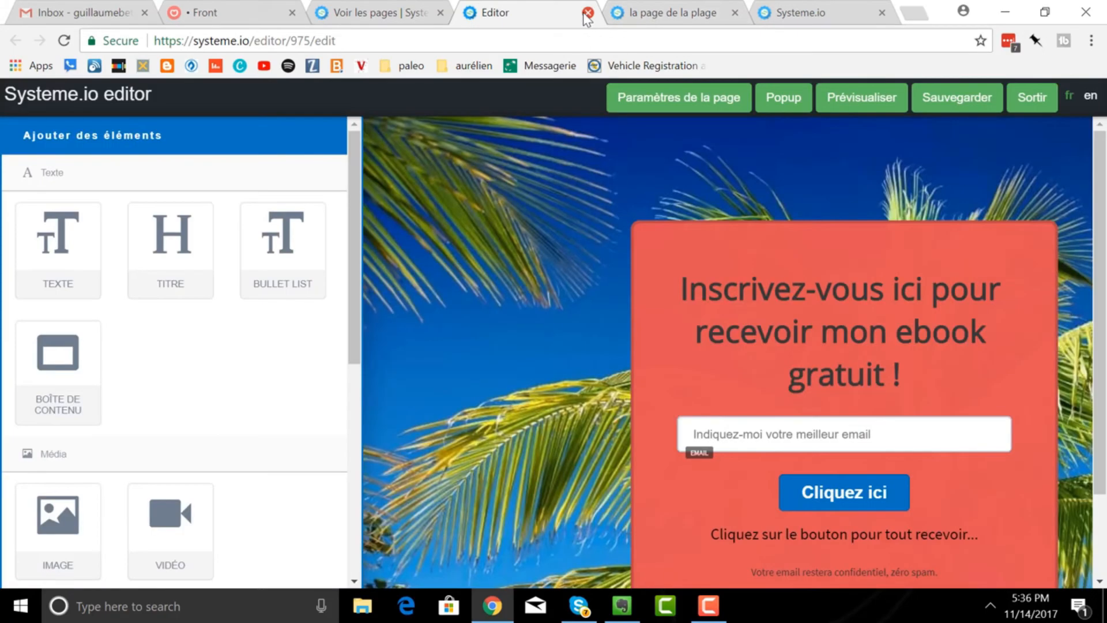
{"action": "left_click", "coordinate": [587, 13]}
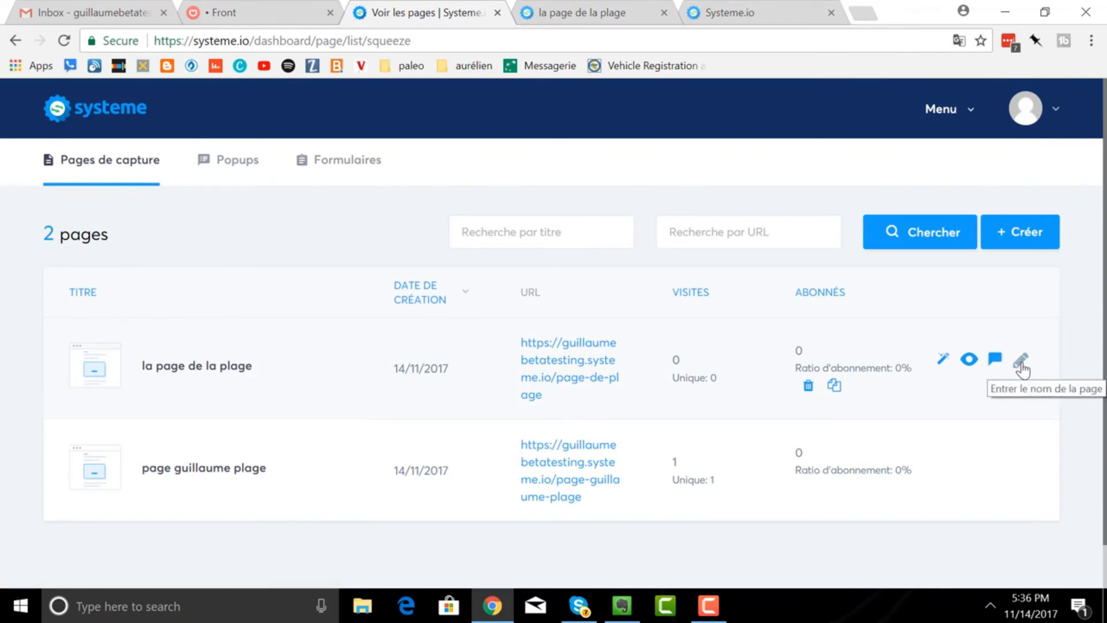
{"action": "left_click", "coordinate": [992, 361]}
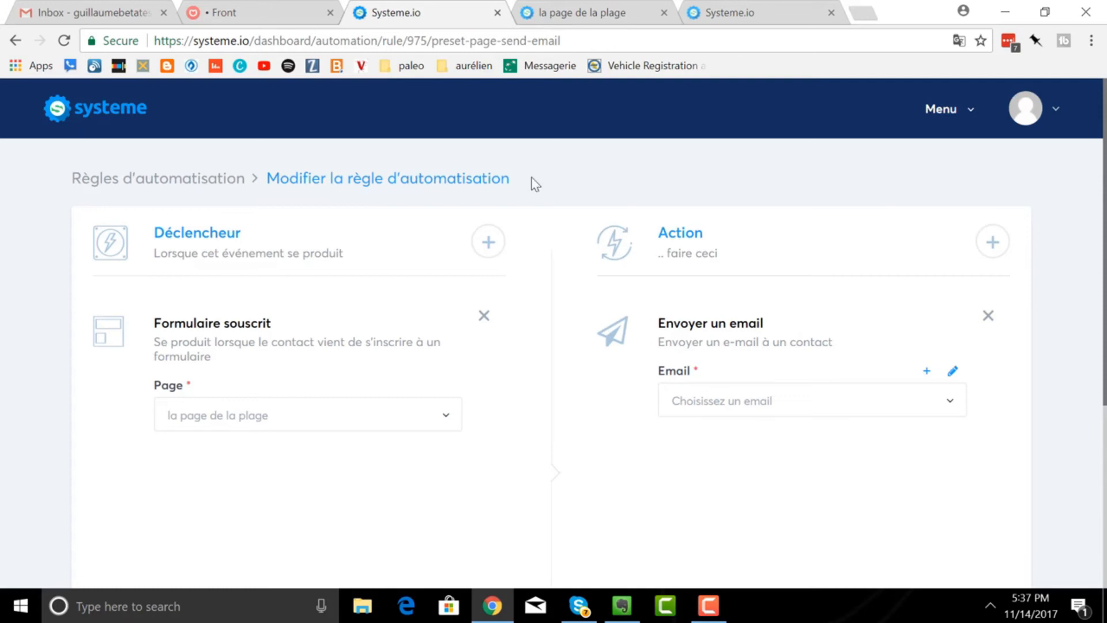
- Pair the 'Formulaire souscrit' trigger on 'la page de la plage' with an 'Envoyer un email' action
{"action": "left_click", "coordinate": [948, 118]}
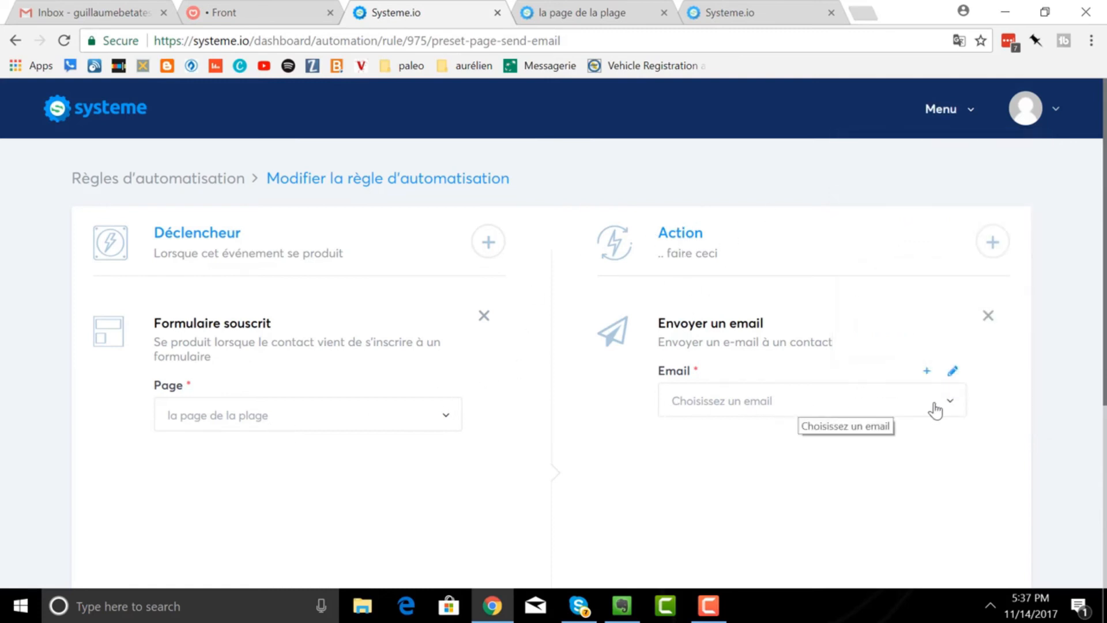
{"action": "left_click", "coordinate": [949, 408]}
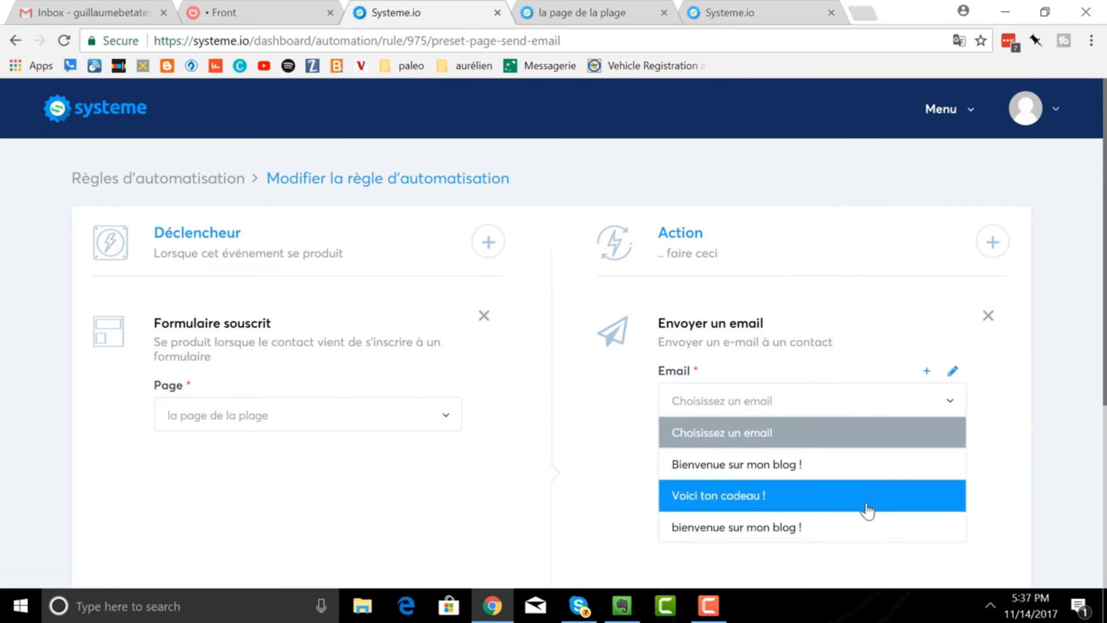
{"action": "left_click", "coordinate": [786, 412]}
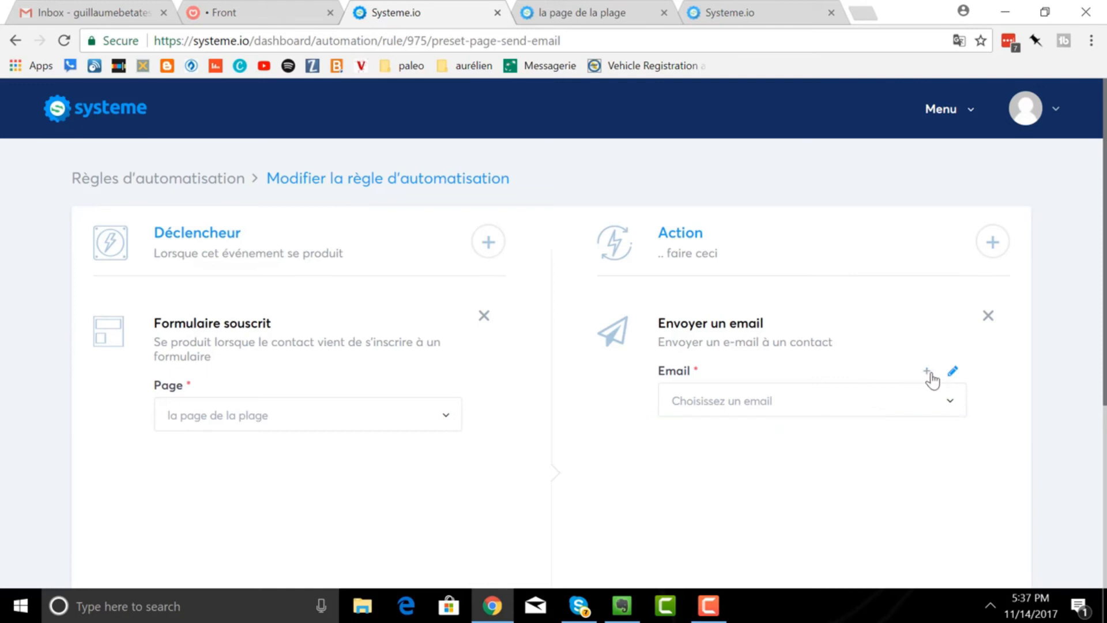
{"action": "left_click", "coordinate": [926, 372]}
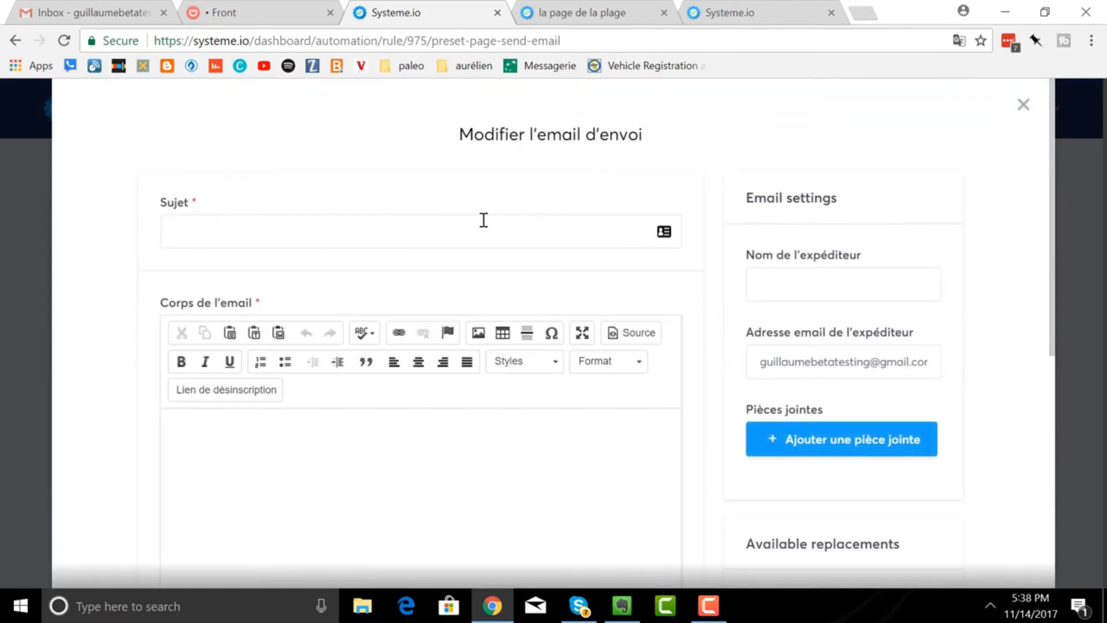
{"action": "left_click", "coordinate": [1022, 107]}
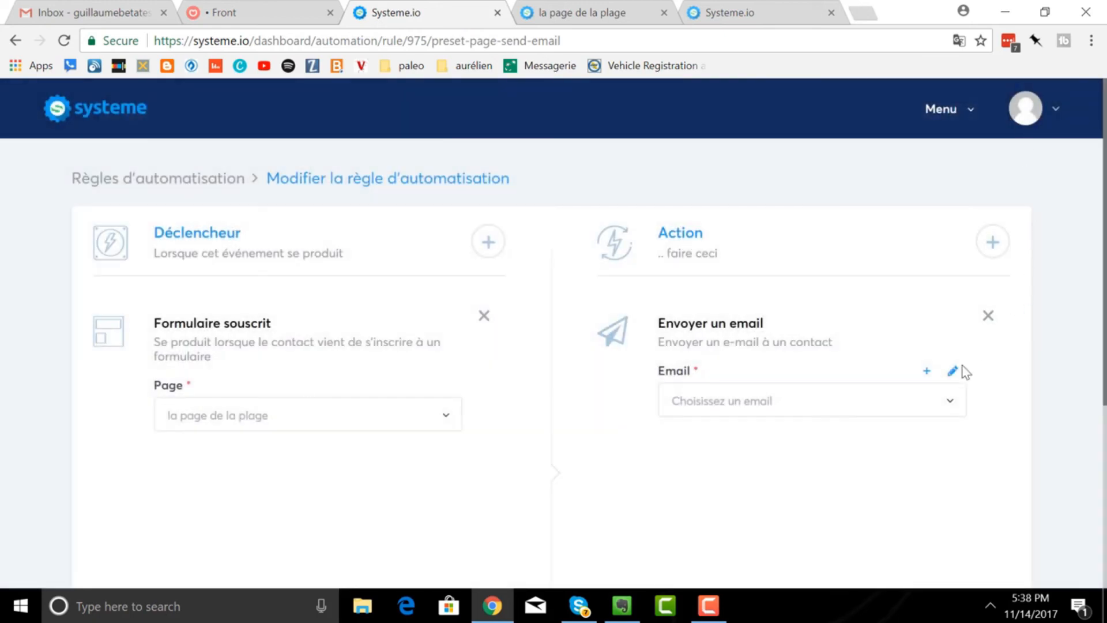
{"action": "left_click", "coordinate": [954, 373]}
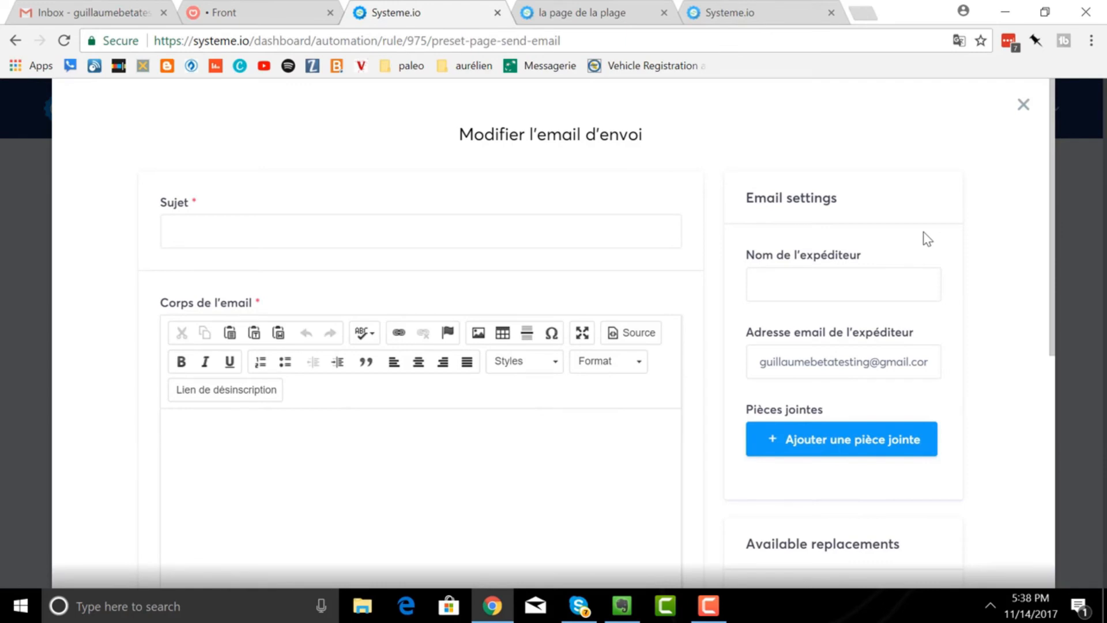
{"action": "scroll", "coordinate": [922, 233], "scroll_direction": "down", "scroll_amount": 2}
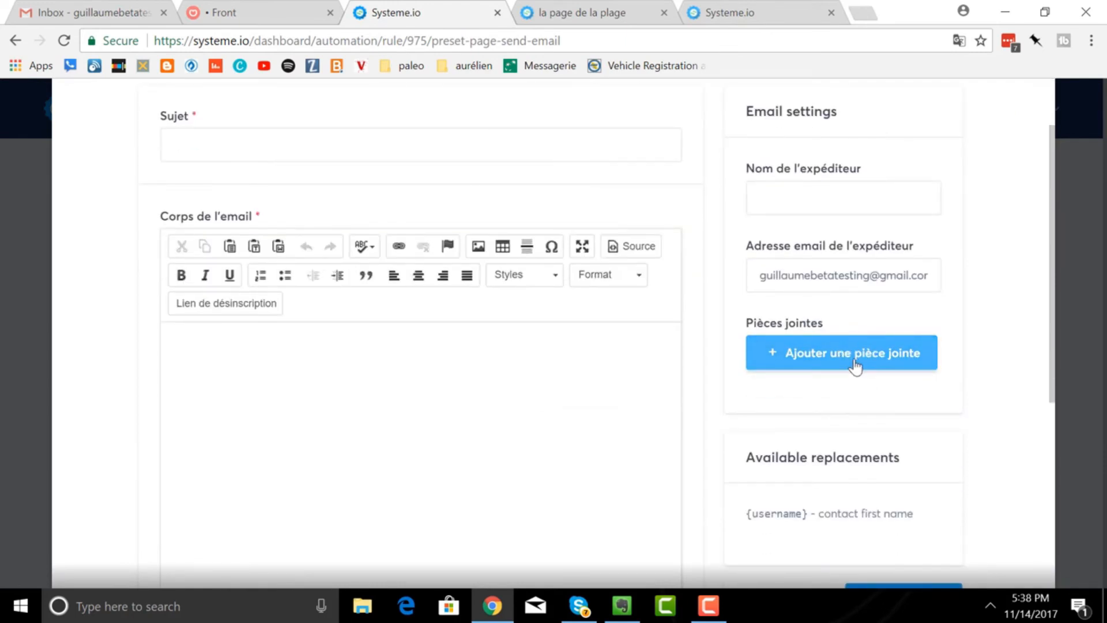
{"action": "scroll", "coordinate": [944, 249], "scroll_direction": "up", "scroll_amount": 2}
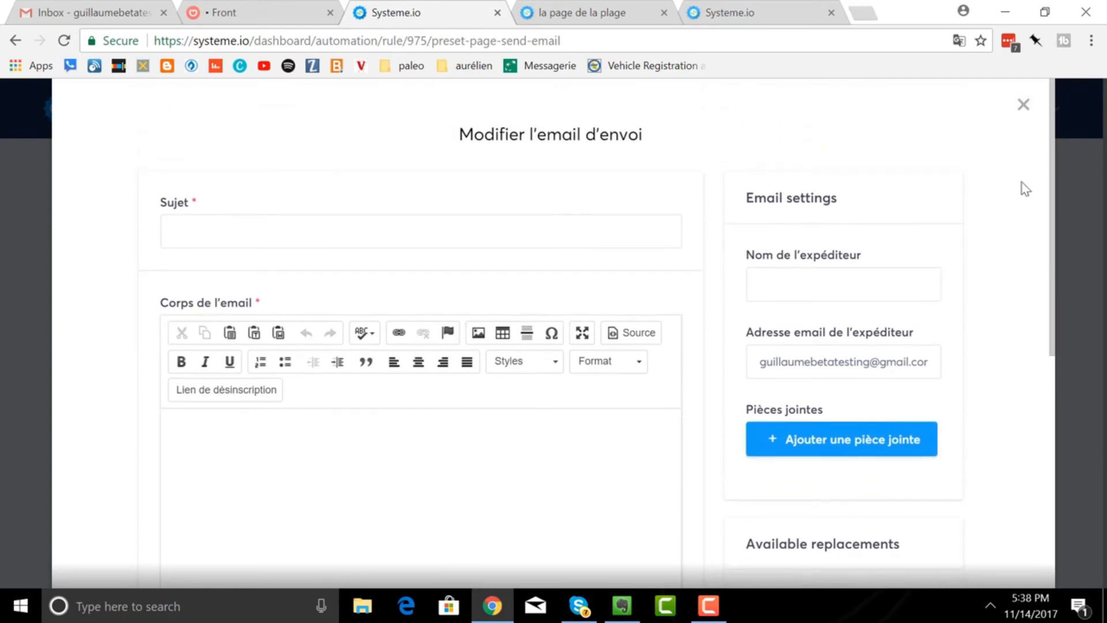
{"action": "left_click", "coordinate": [1023, 104]}
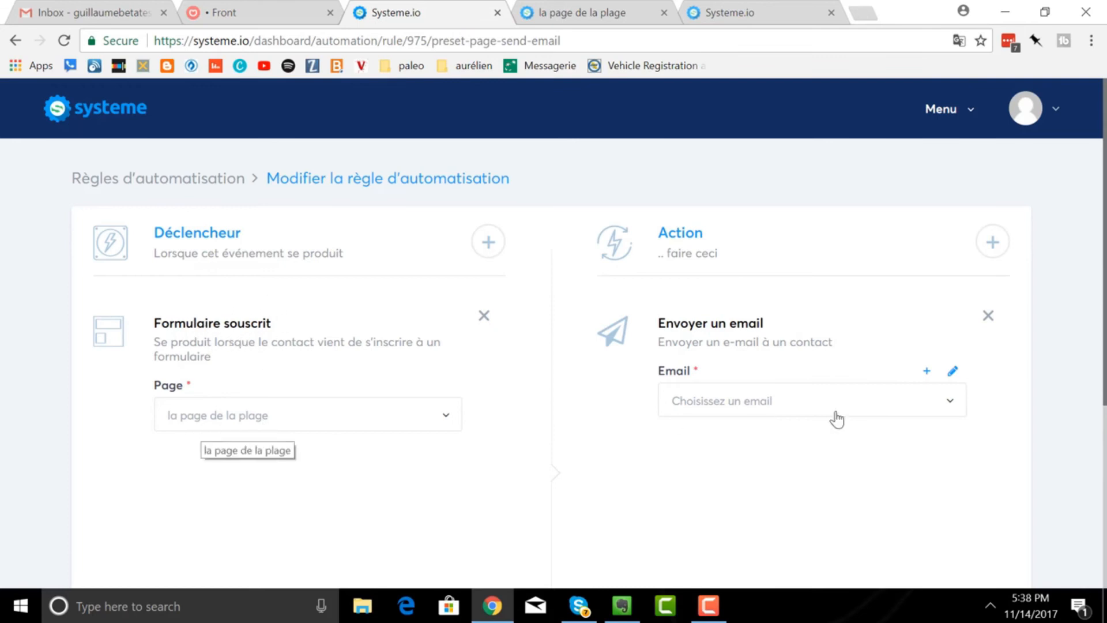
- Choose 'Voici ton cadeau !' as the rule's email and save the rule
{"action": "left_click", "coordinate": [951, 405]}
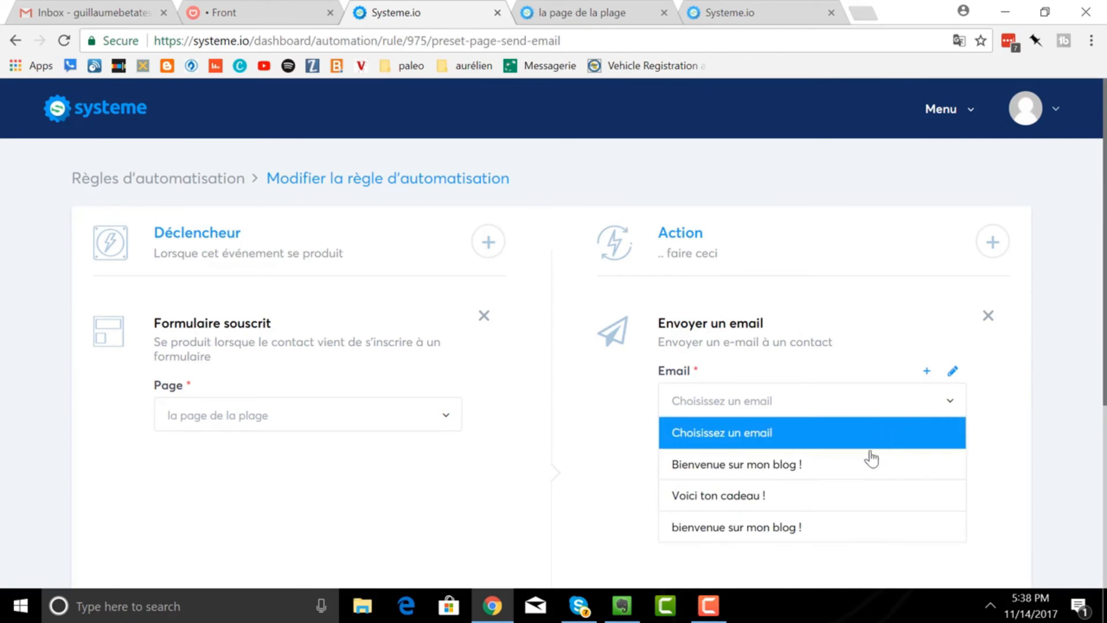
{"action": "left_click", "coordinate": [863, 502]}
{"action": "scroll", "coordinate": [829, 369], "scroll_direction": "down", "scroll_amount": 5}
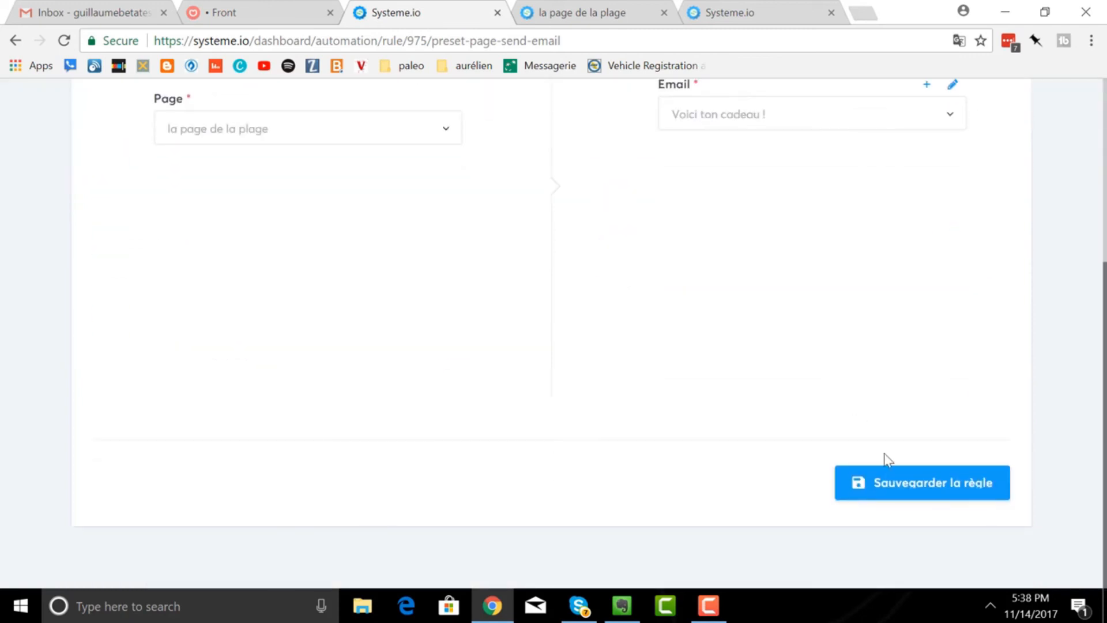
{"action": "left_click", "coordinate": [911, 490]}
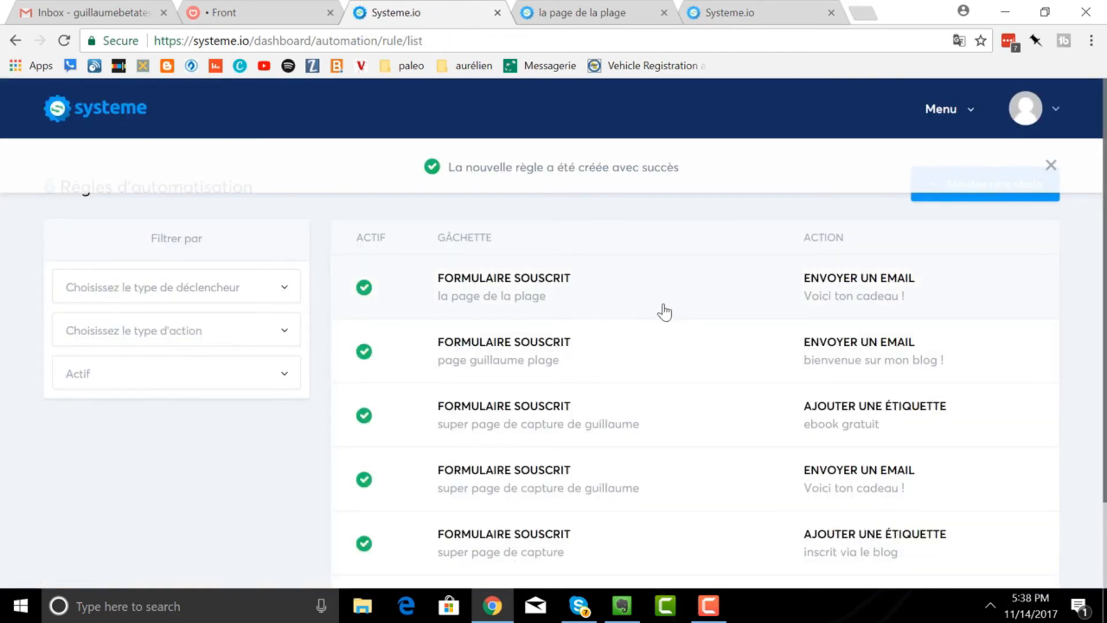
{"action": "left_click", "coordinate": [946, 114]}
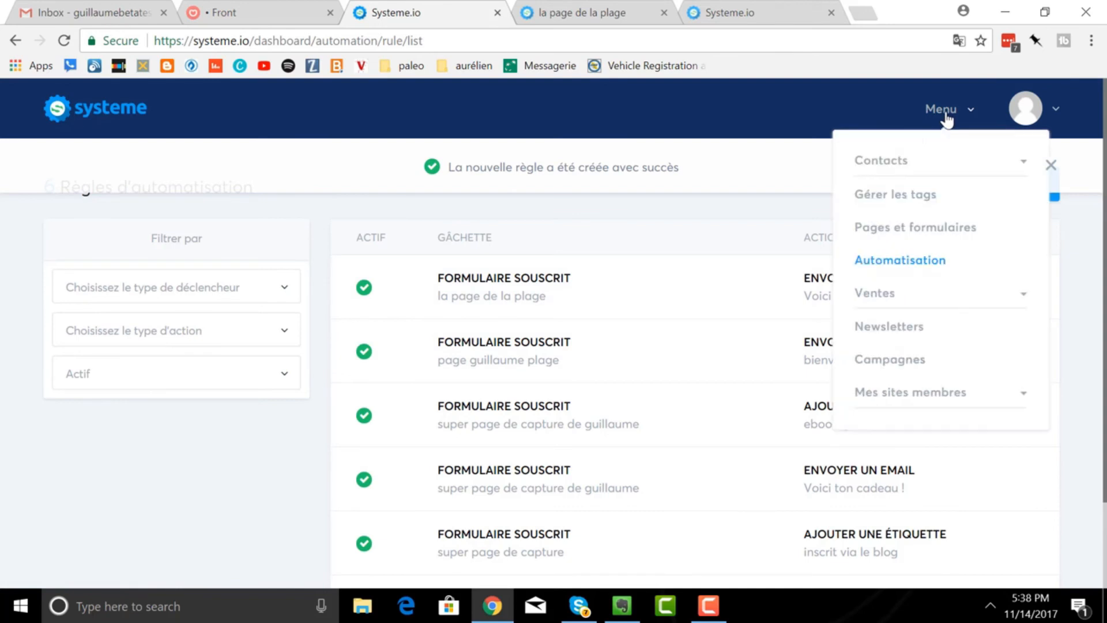
- Sign up on the live beach page with a test Gmail address via 'Cliquez ici', then view Gmail
{"action": "left_click", "coordinate": [892, 234]}
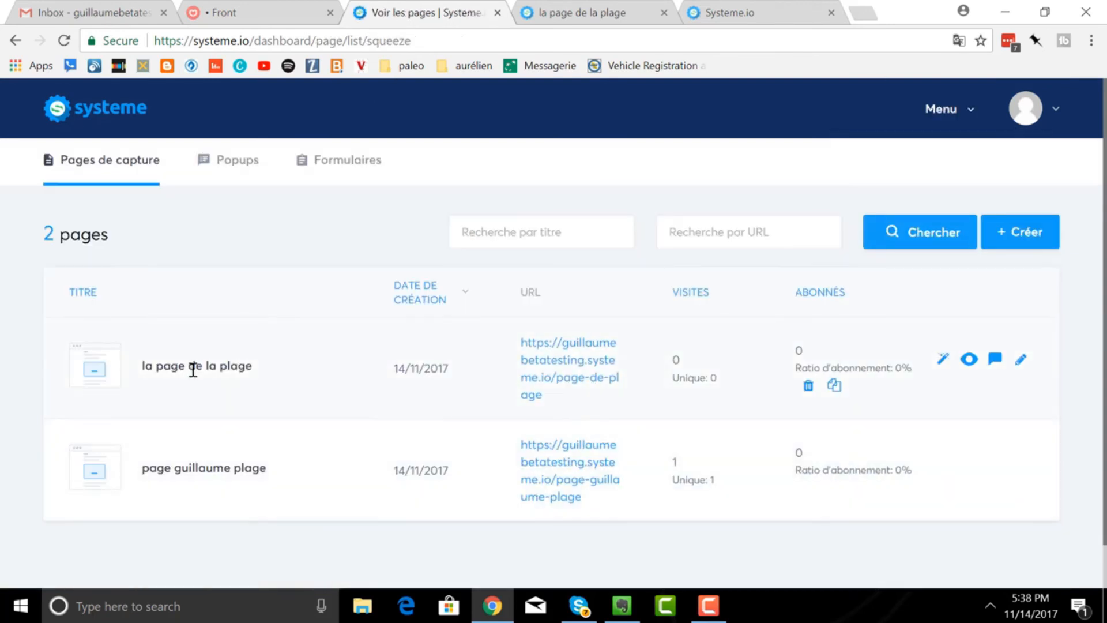
{"action": "left_click", "coordinate": [536, 366]}
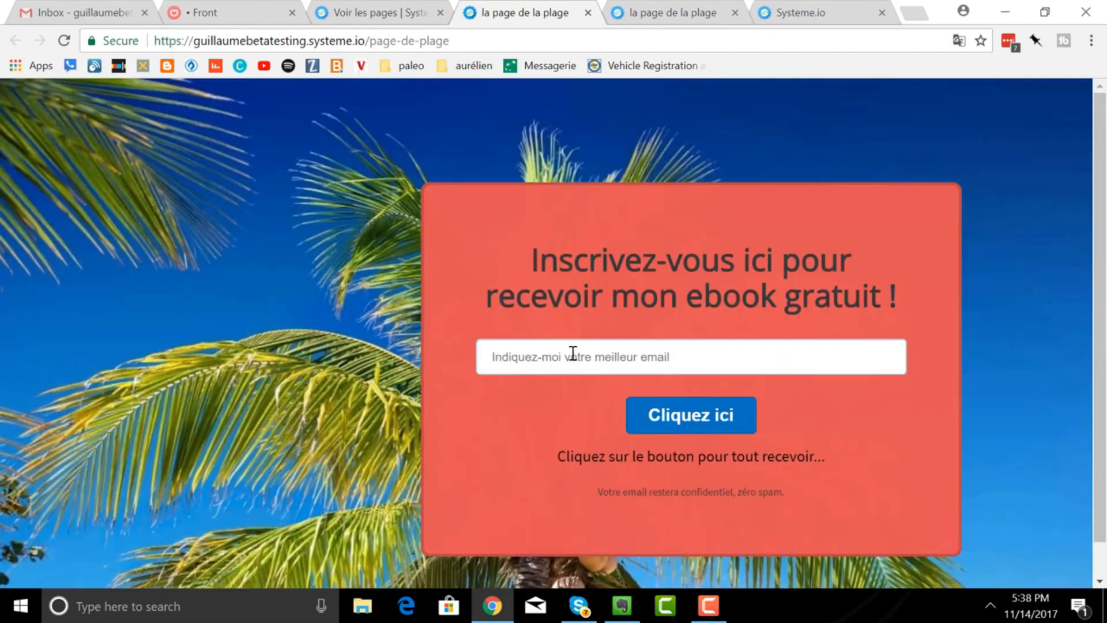
{"action": "left_click", "coordinate": [572, 352]}
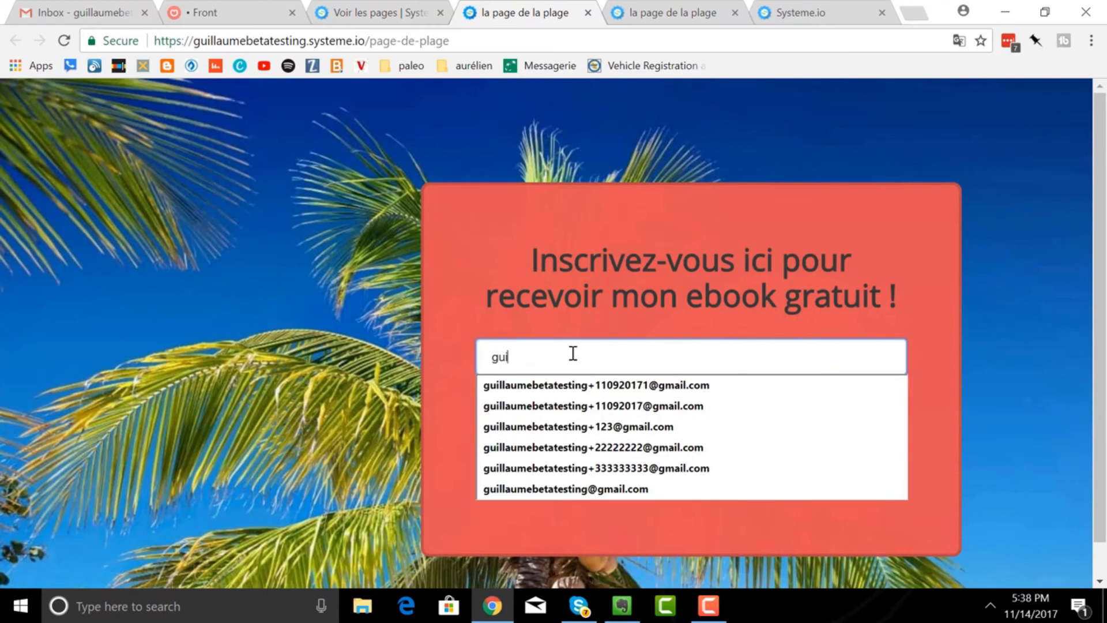
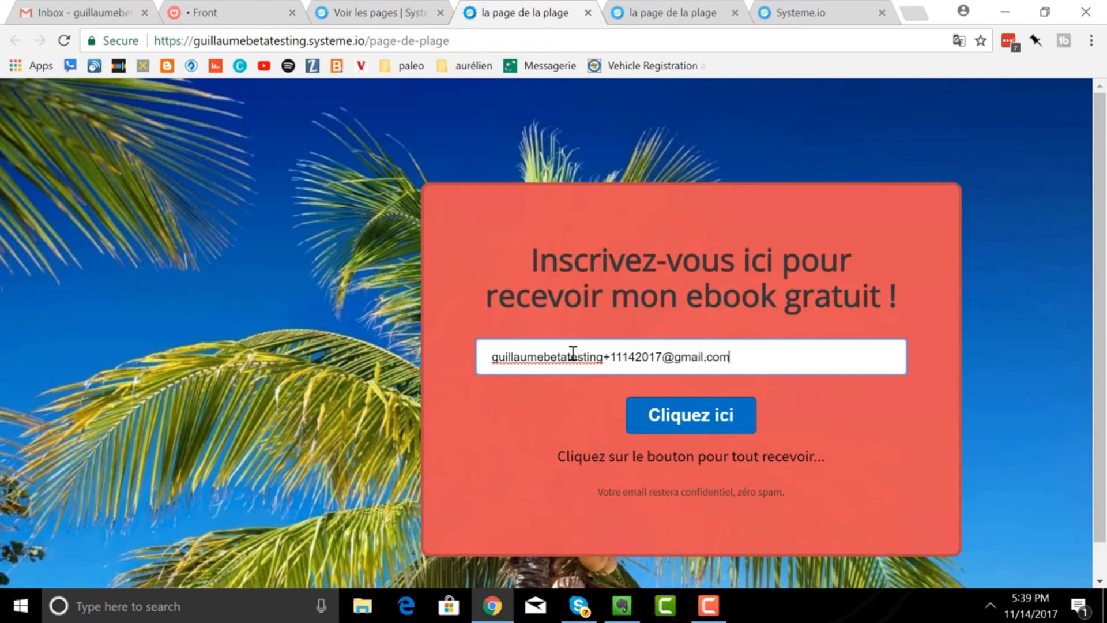
{"action": "left_click", "coordinate": [678, 423]}
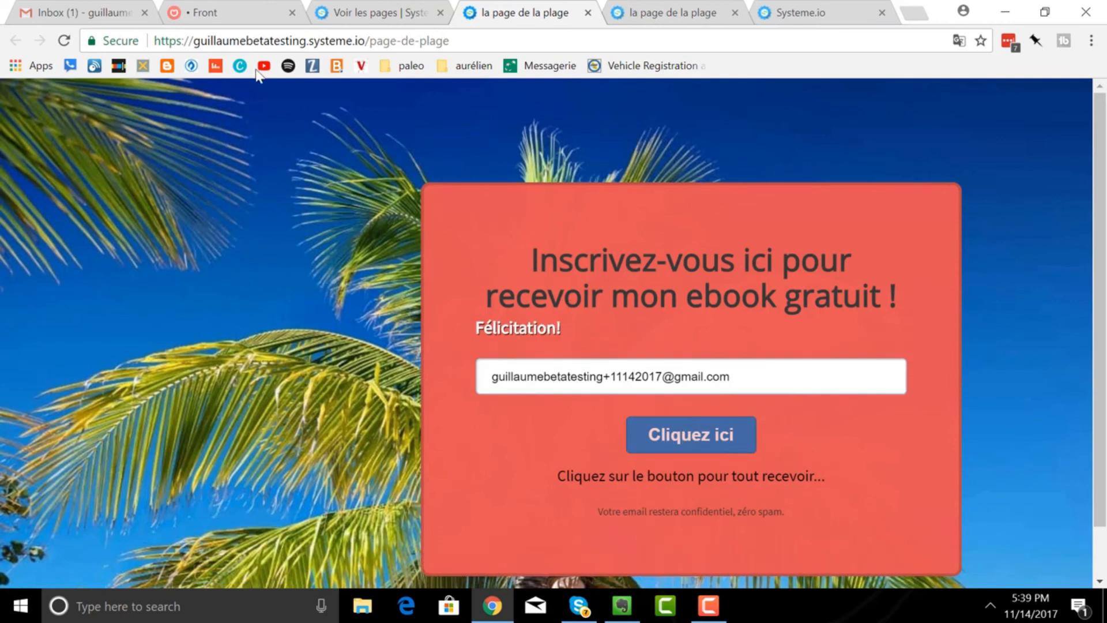
{"action": "left_click", "coordinate": [94, 12]}
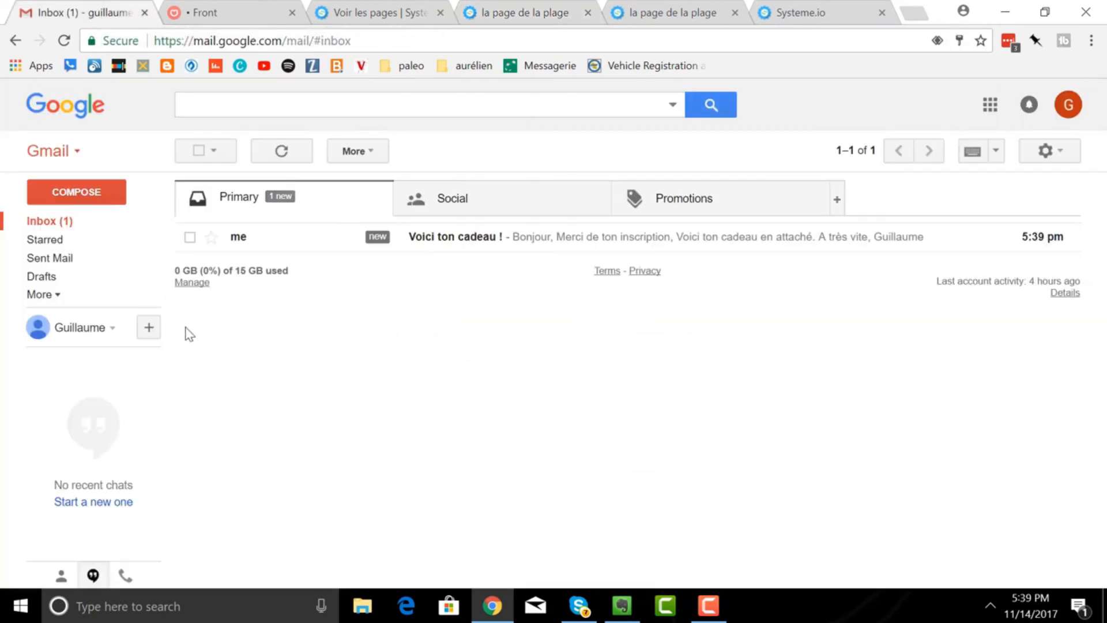
- Open the 'Voici ton cadeau !' email and read its 'Merci de ton inscription' message
{"action": "left_click", "coordinate": [460, 248]}
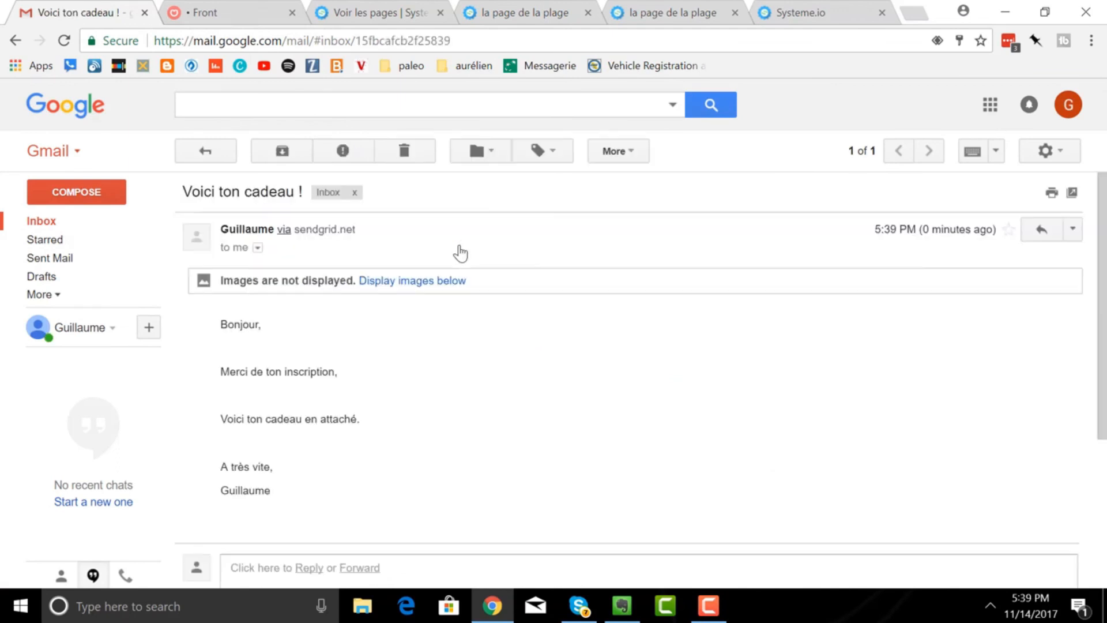
{"action": "scroll", "coordinate": [521, 244], "scroll_direction": "down", "scroll_amount": 3}
{"action": "scroll", "coordinate": [521, 246], "scroll_direction": "up", "scroll_amount": 3}
- Close the extra landing tab, open Contacts > Tous les contacts and tick the new 14/11/2017 subscriber
{"action": "left_click", "coordinate": [387, 17]}
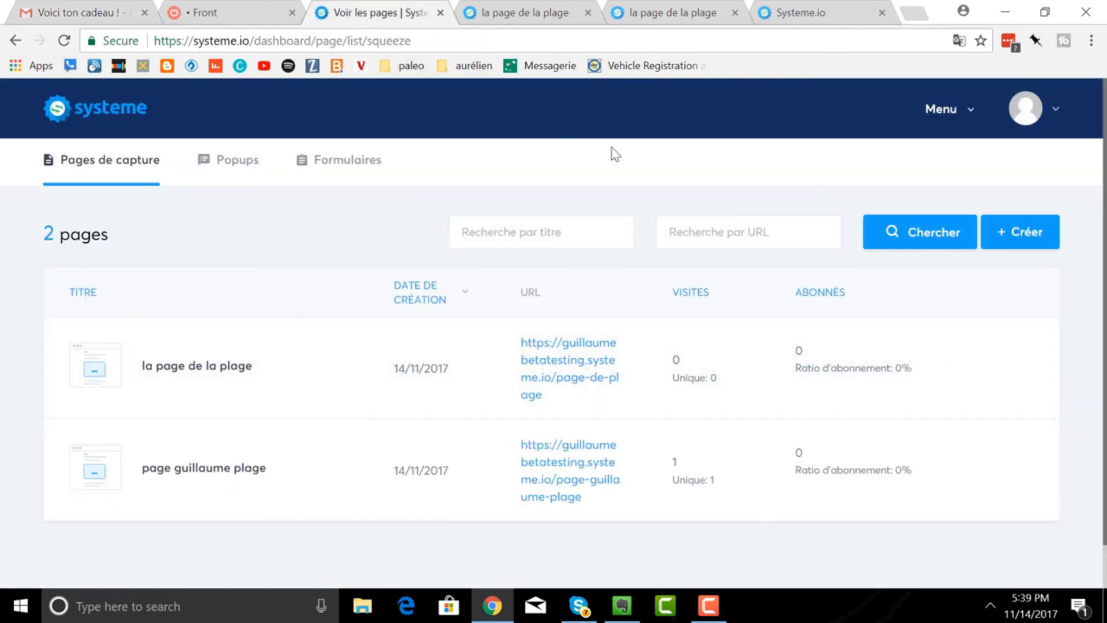
{"action": "left_click", "coordinate": [588, 12]}
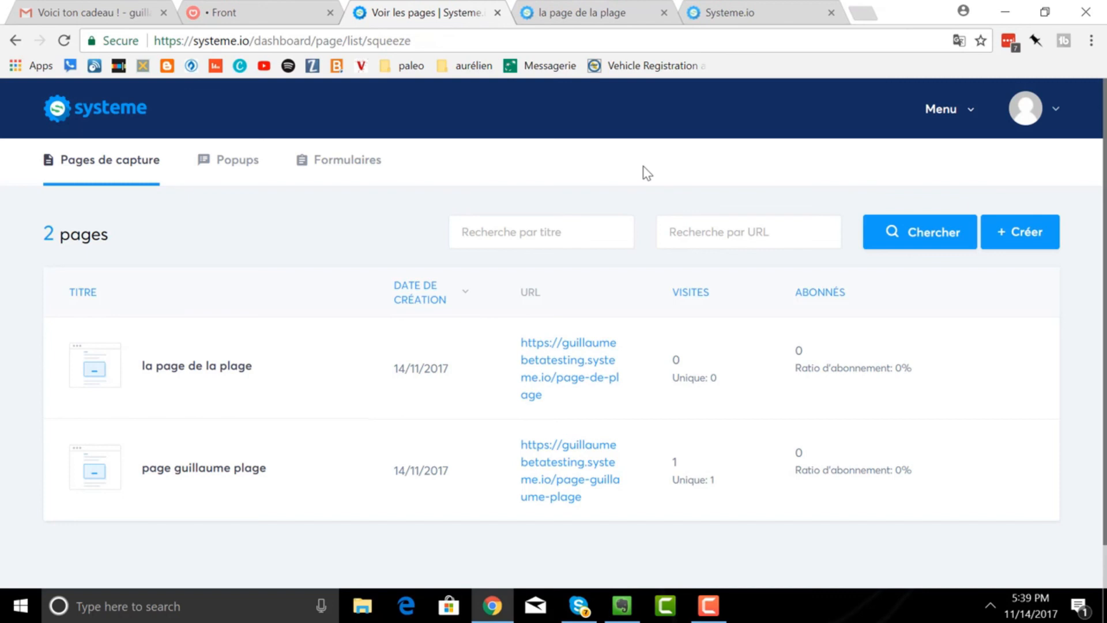
{"action": "left_click", "coordinate": [953, 117]}
{"action": "left_click", "coordinate": [902, 170]}
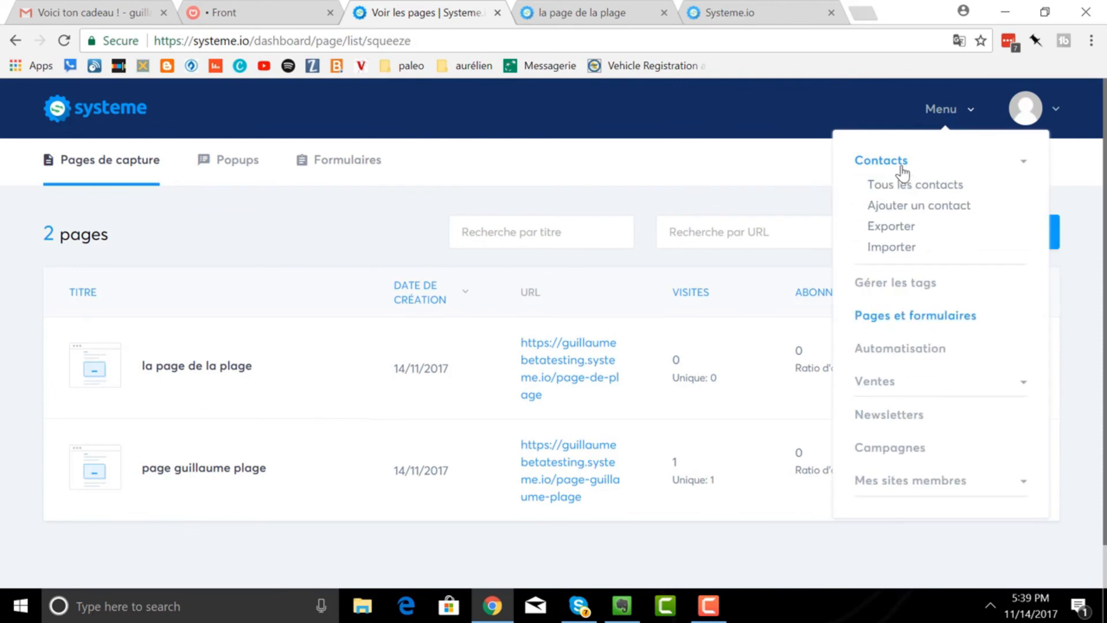
{"action": "left_click", "coordinate": [908, 185]}
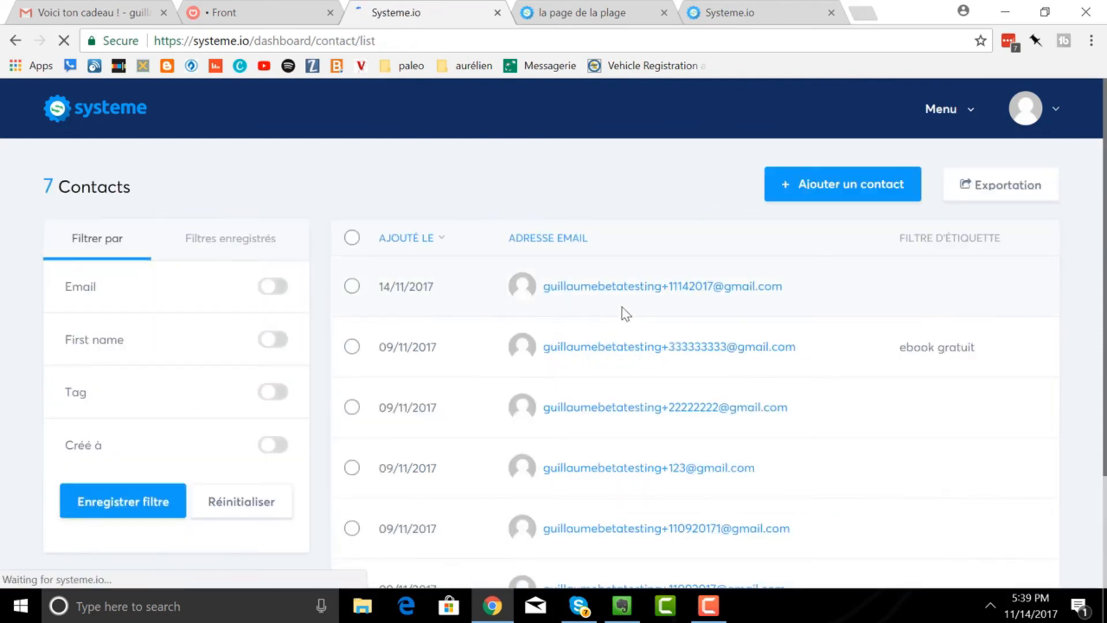
{"action": "left_click", "coordinate": [352, 287]}
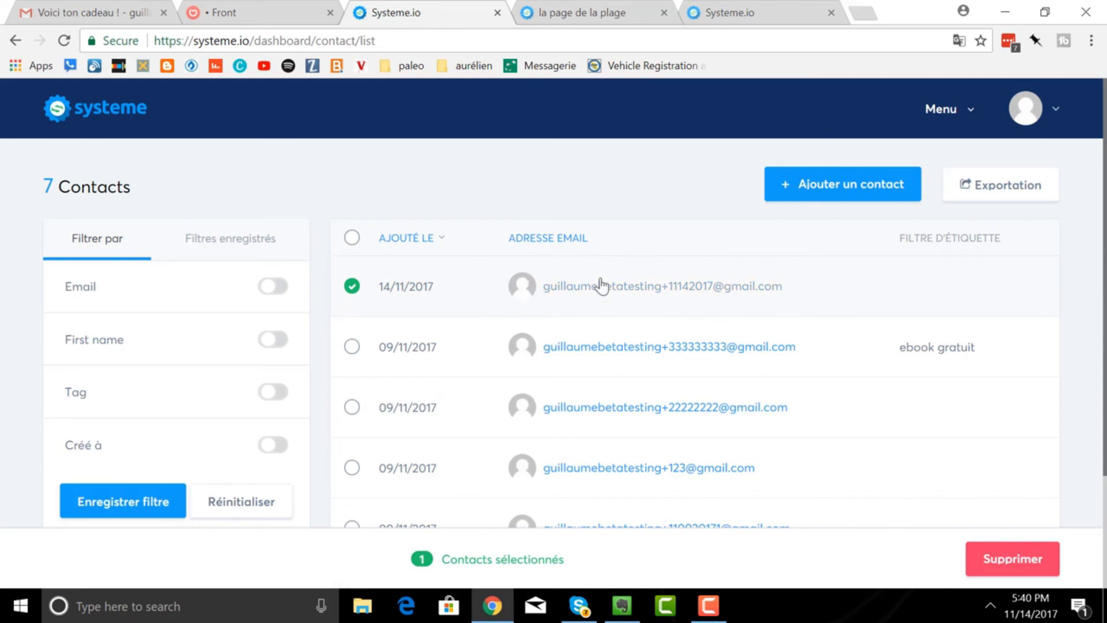
- Check that the new contact's record shows la page de la plage as its source, then bring the page-de-plage signup page back
{"action": "left_click", "coordinate": [627, 301]}
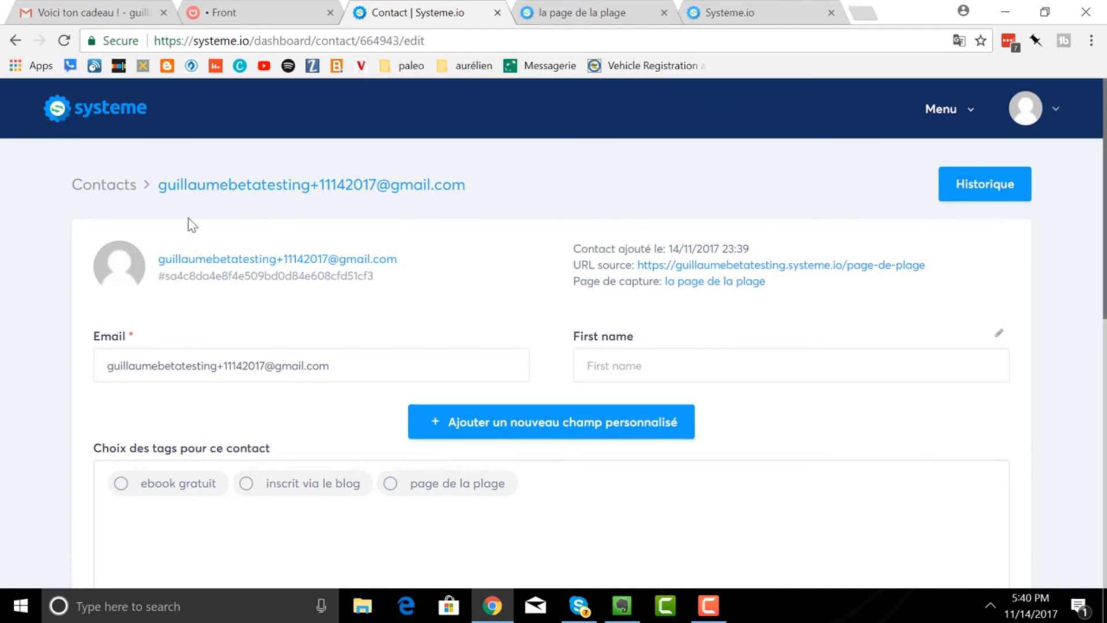
{"action": "left_click", "coordinate": [551, 13]}
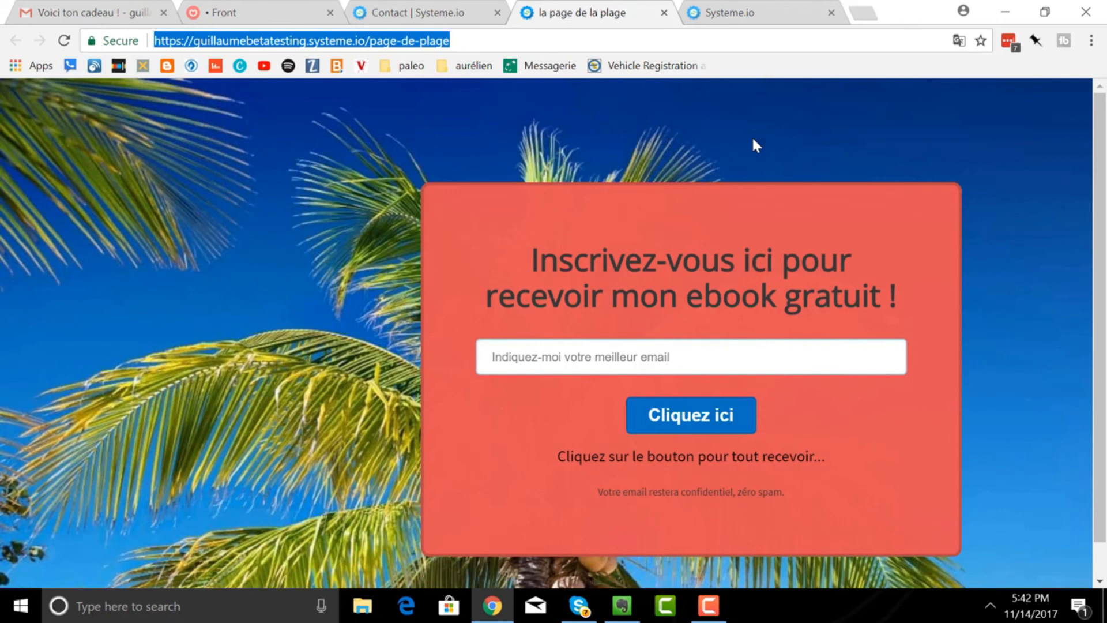
{"action": "left_click", "coordinate": [709, 605]}
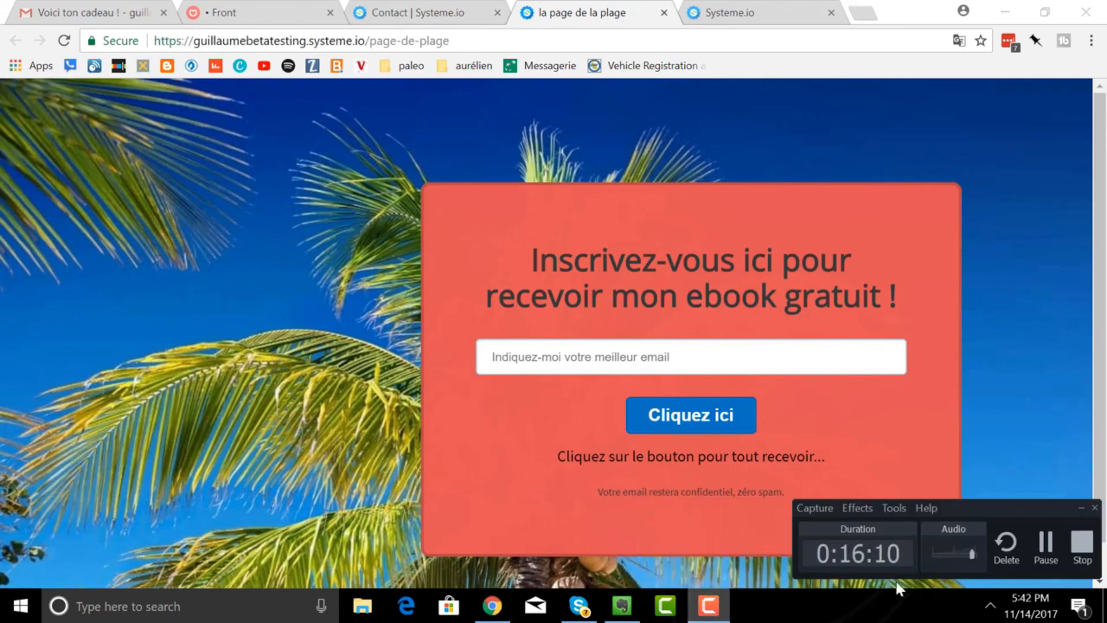